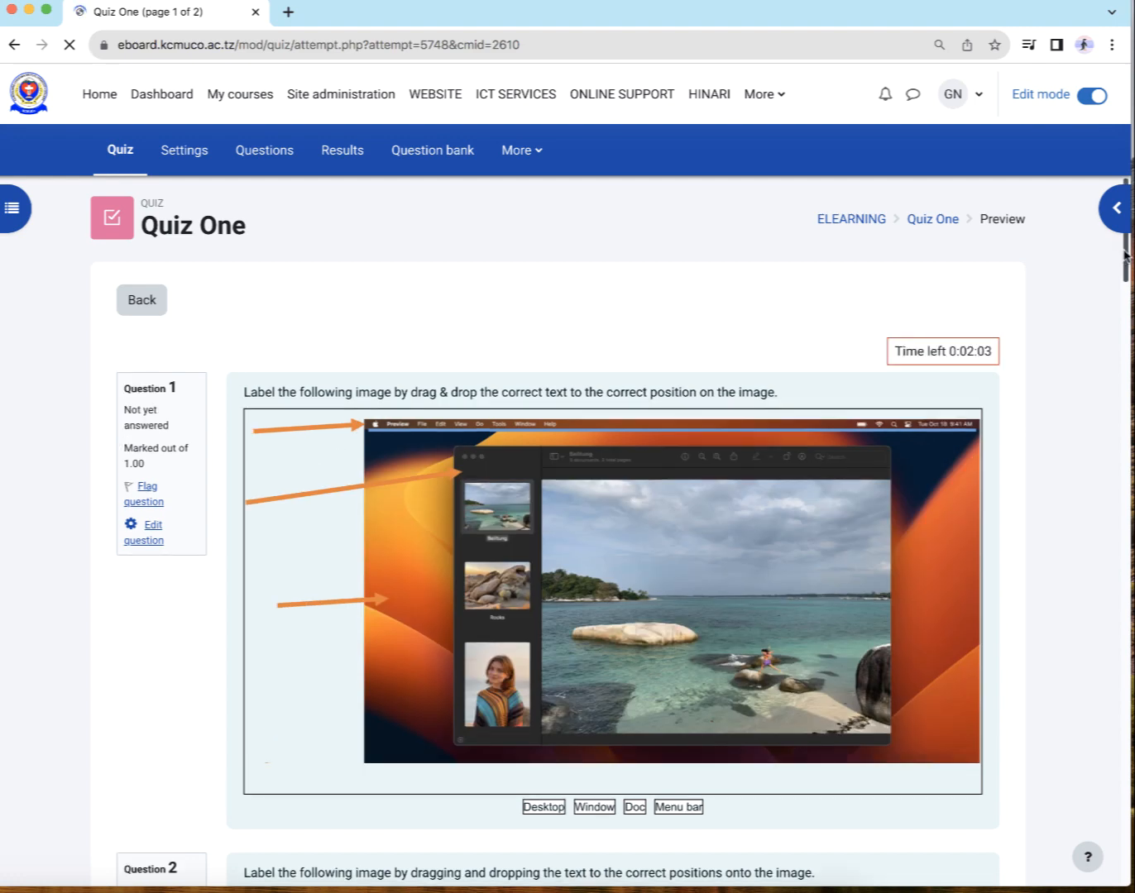
- Place the Desktop label in the box whose arrow points to the desktop background in Question 1's image
scroll(1117, 249, down, 2)
scroll(1124, 277, down, 3)
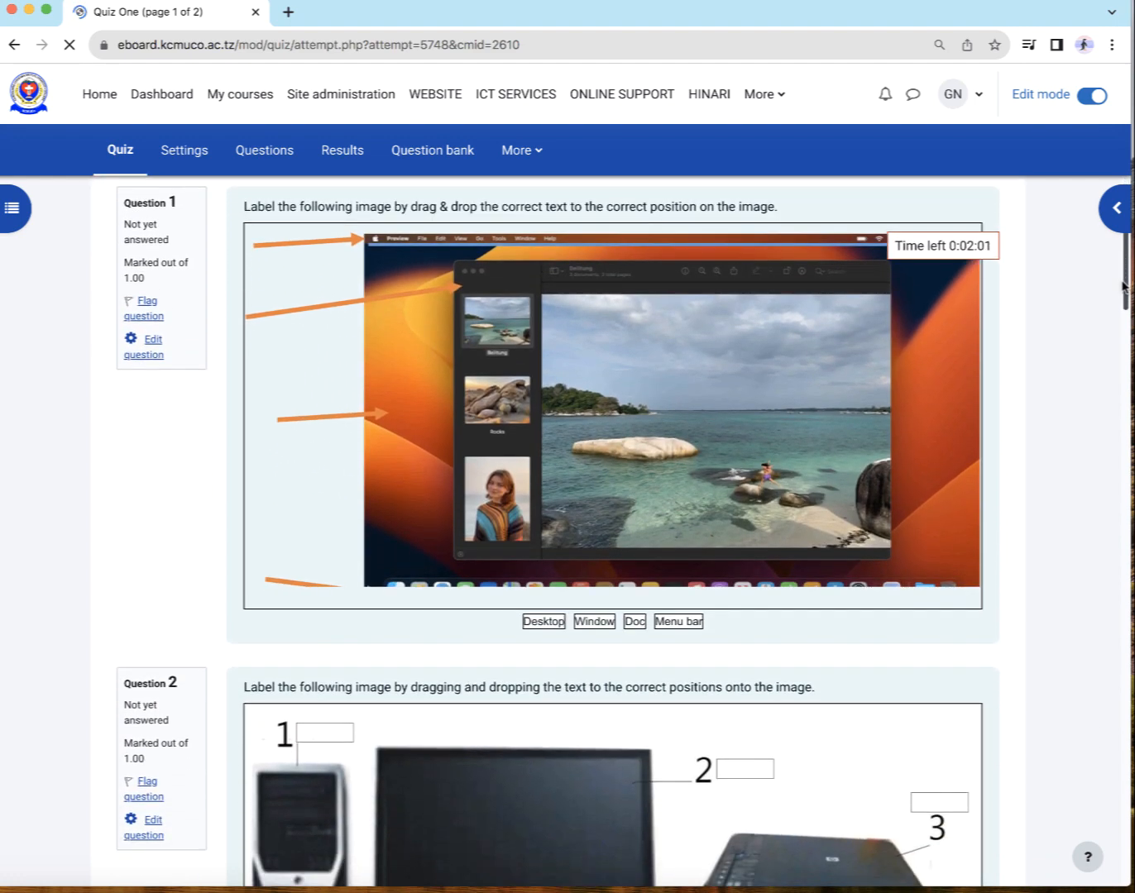
scroll(973, 364, up, 4)
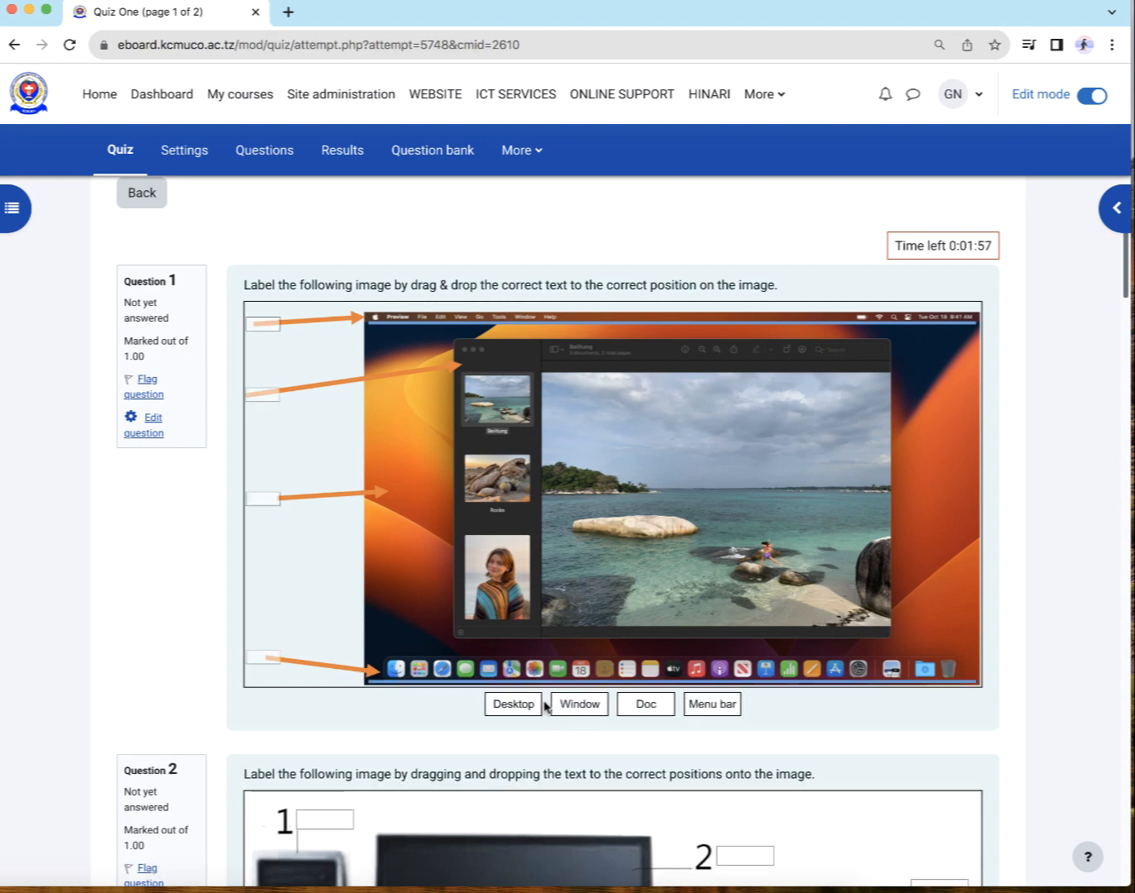
drag(507, 704, 271, 511)
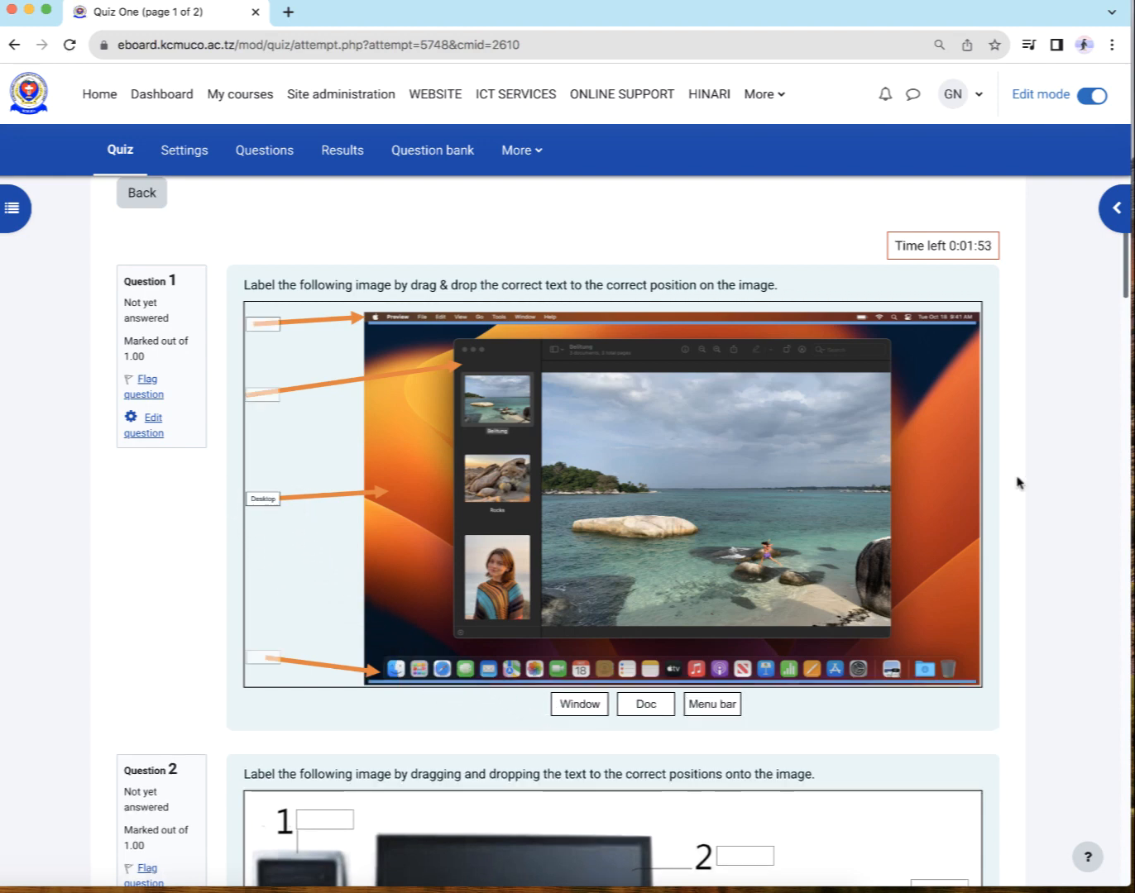
- Answer Question 5 about the 5th generation of computers with 1990
scroll(358, 573, down, 15)
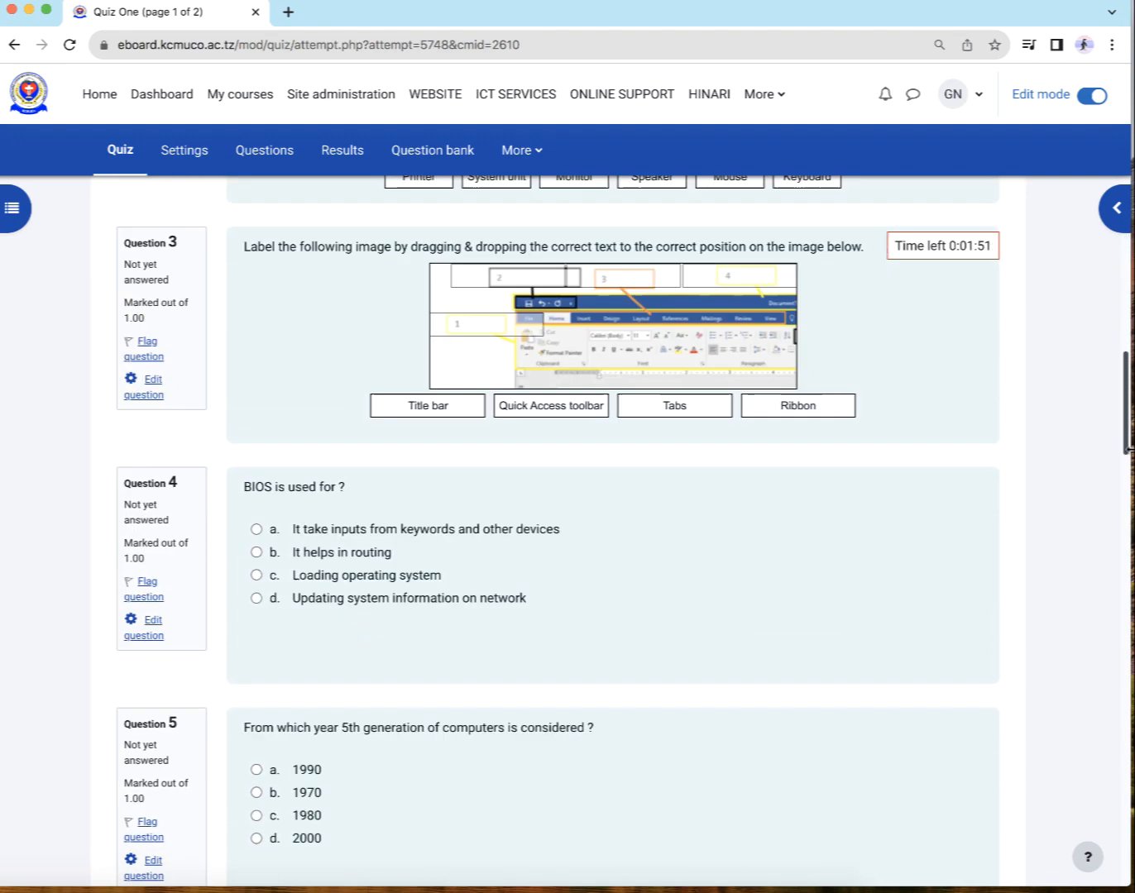
click(257, 556)
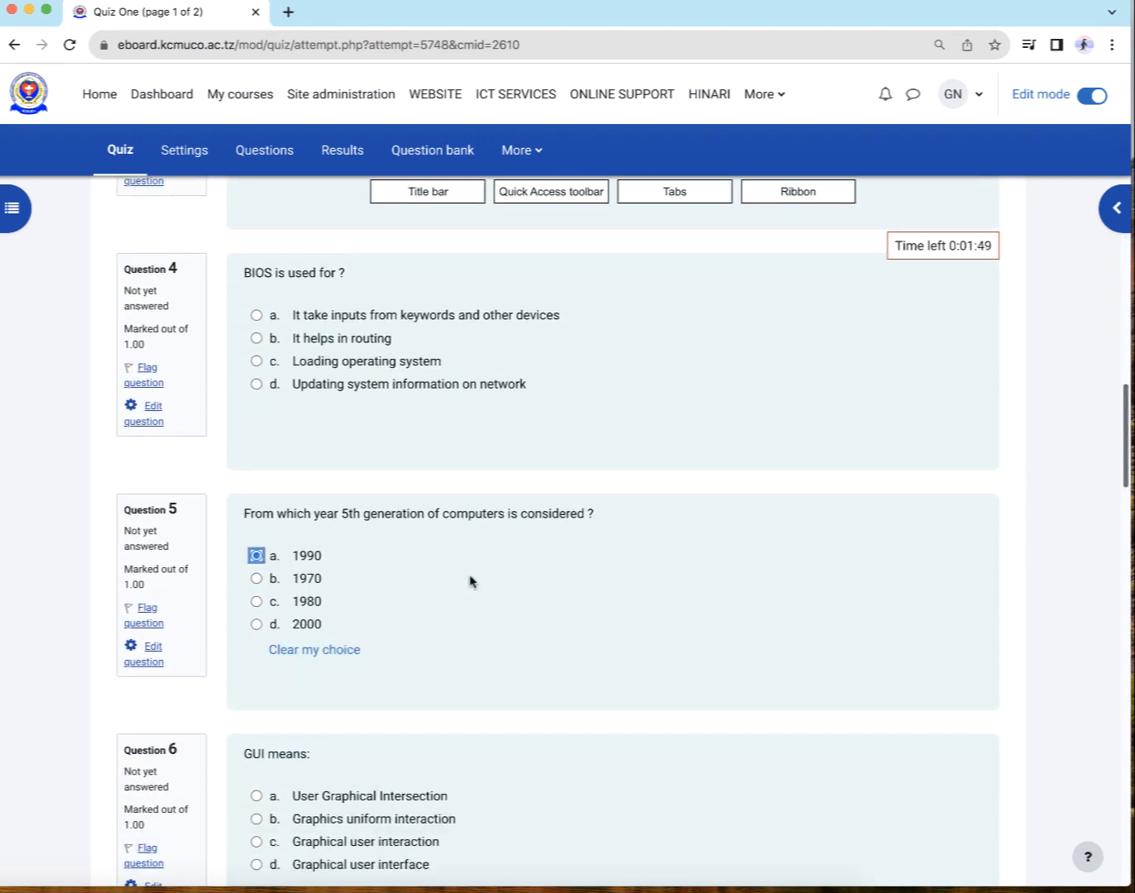
drag(1123, 470, 1130, 848)
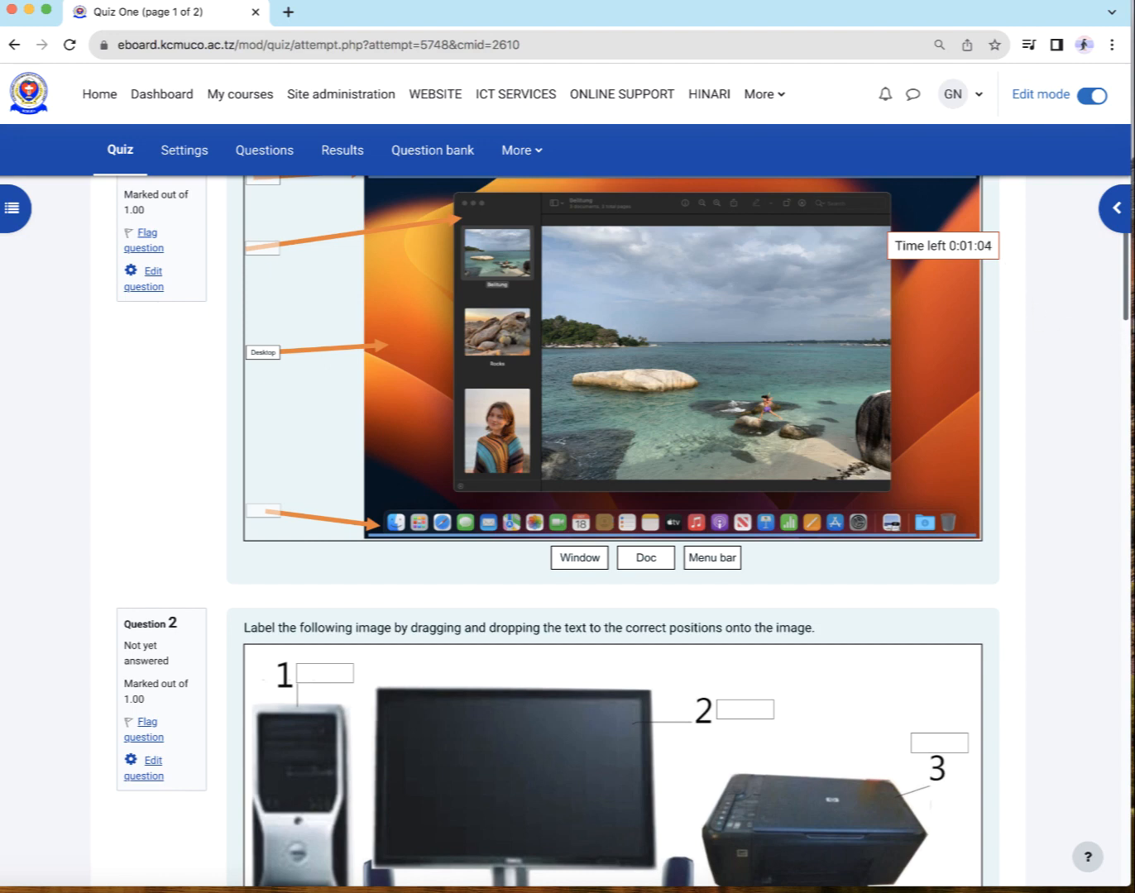
- Leave the quiz preview for the ELEARNING course page and open the course's question bank
drag(1130, 305, 1129, 251)
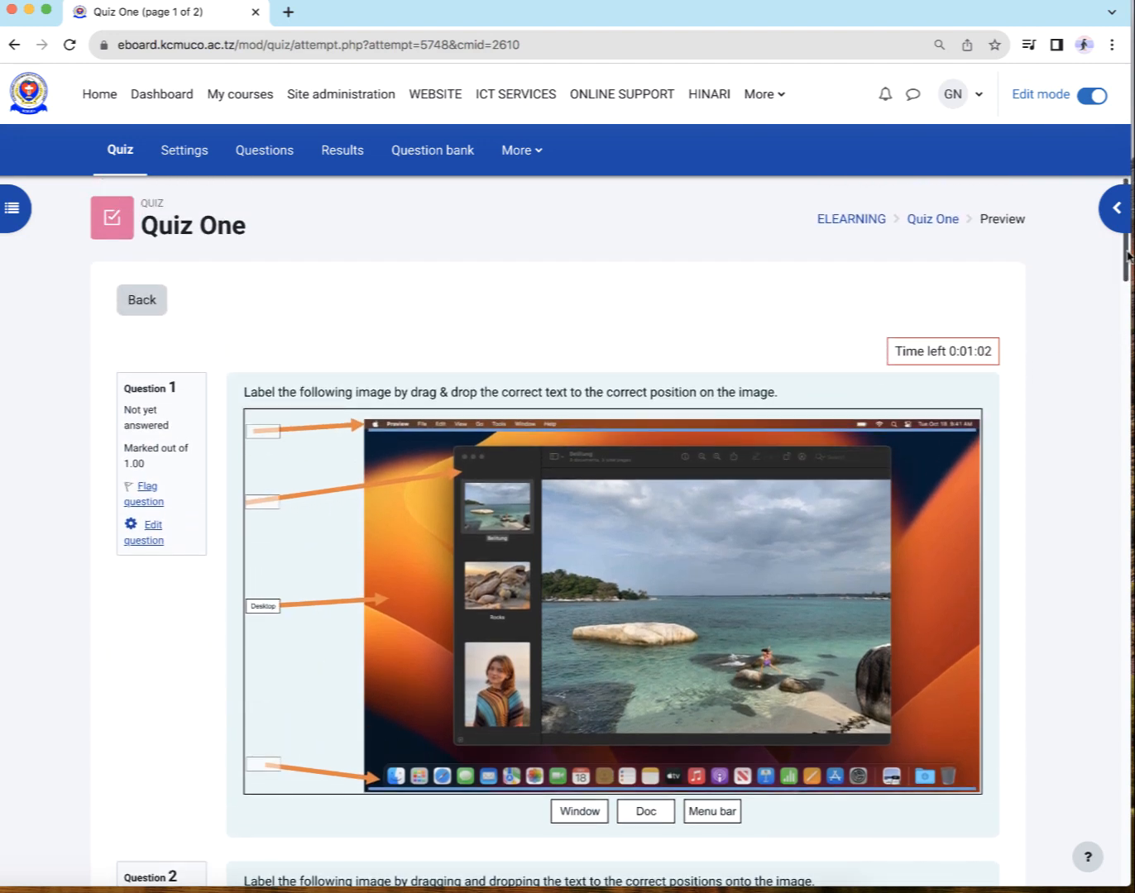
click(876, 222)
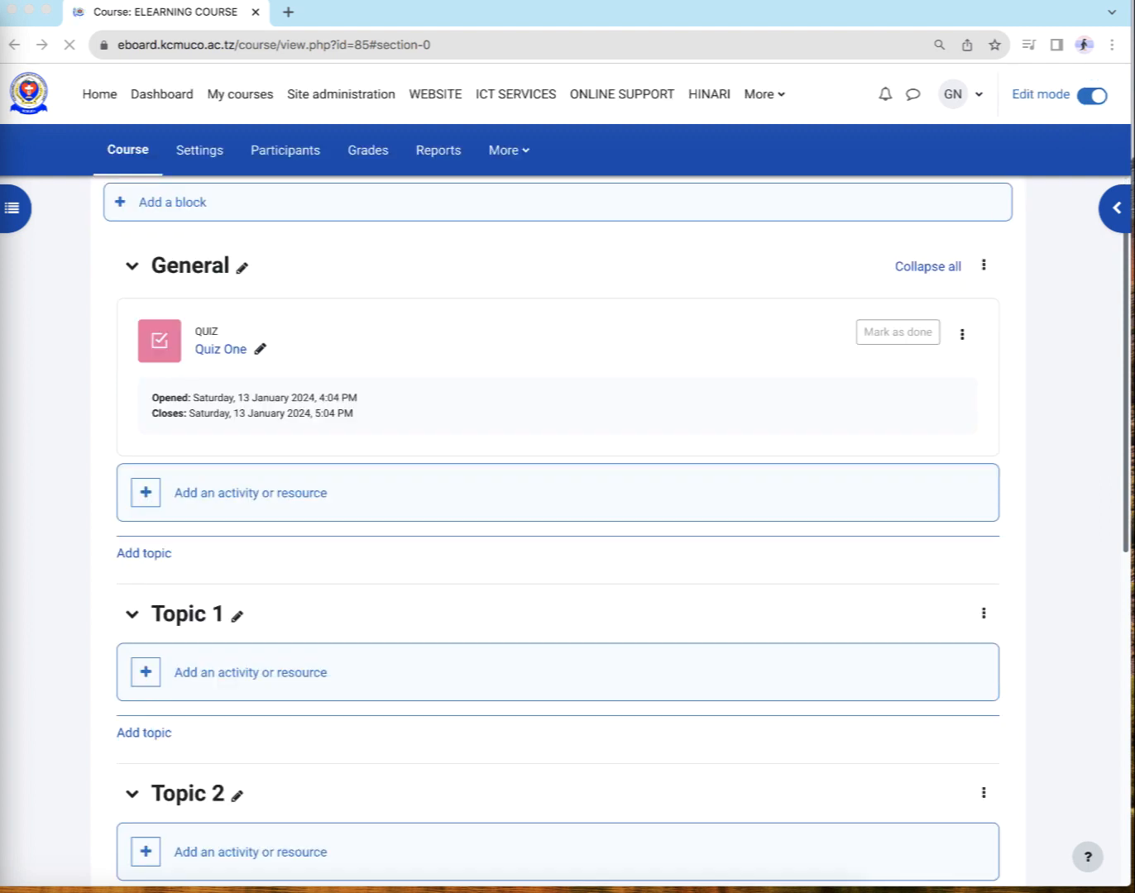
click(527, 155)
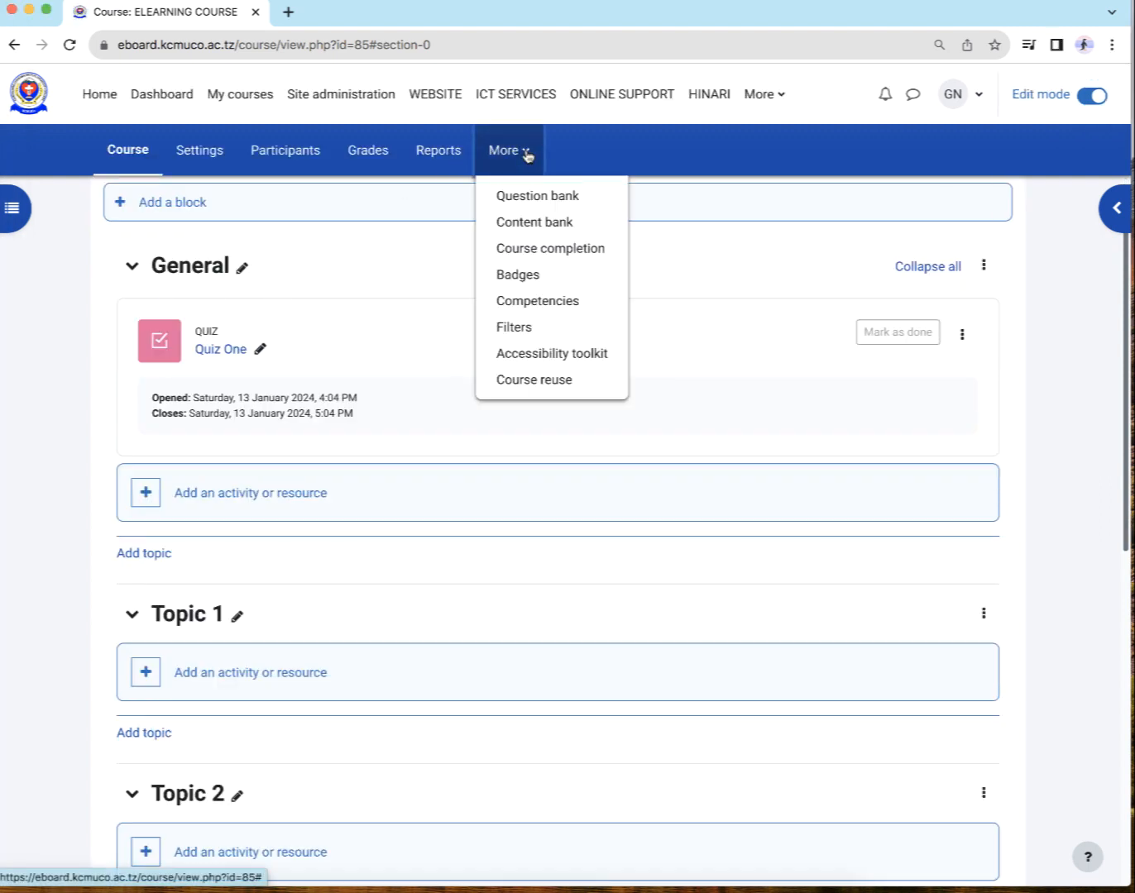
click(524, 208)
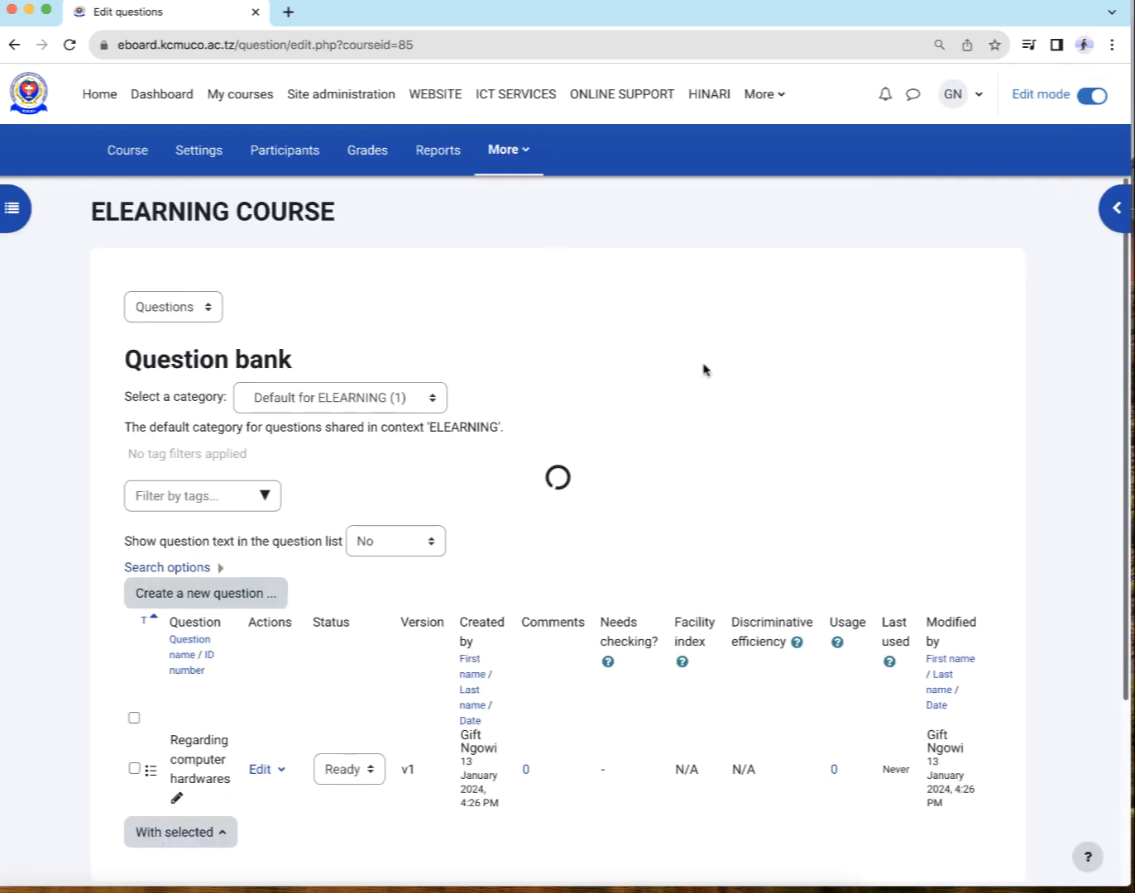
- Display the 2024 category in the question bank
click(413, 409)
click(326, 382)
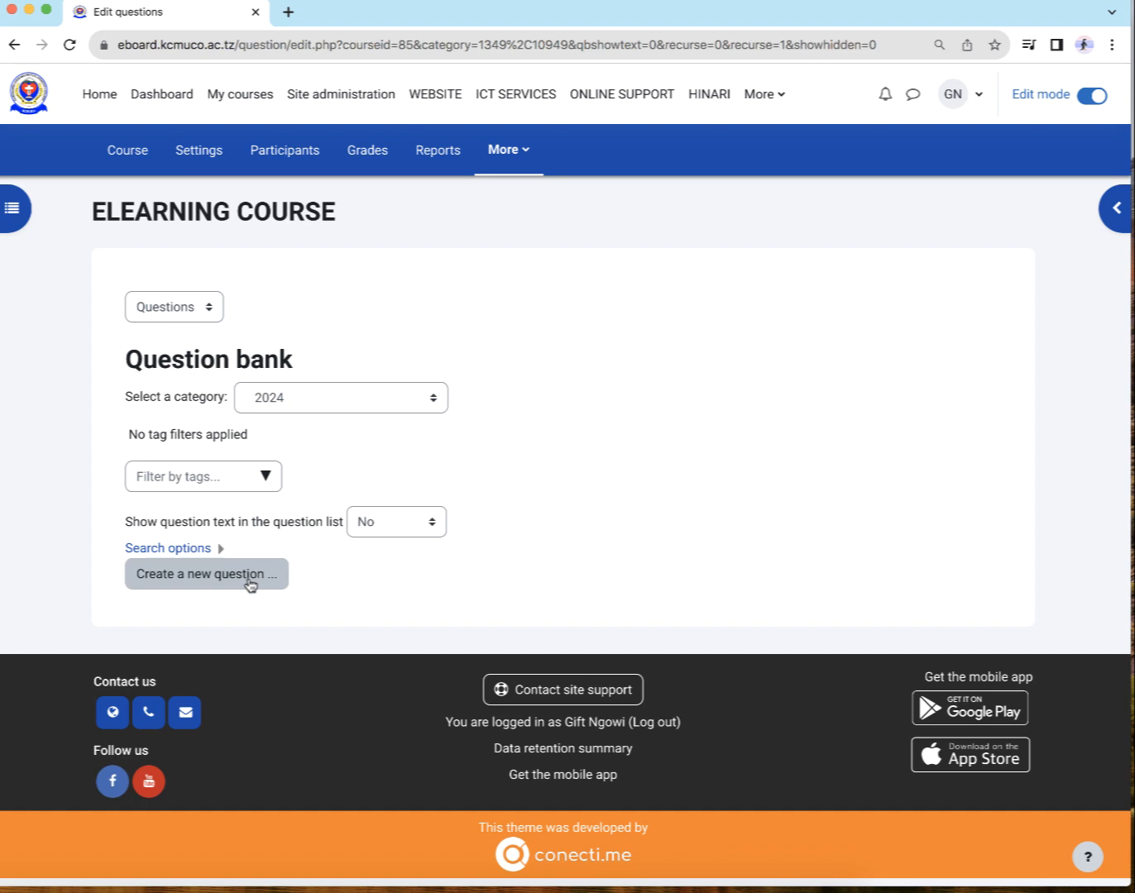
click(418, 408)
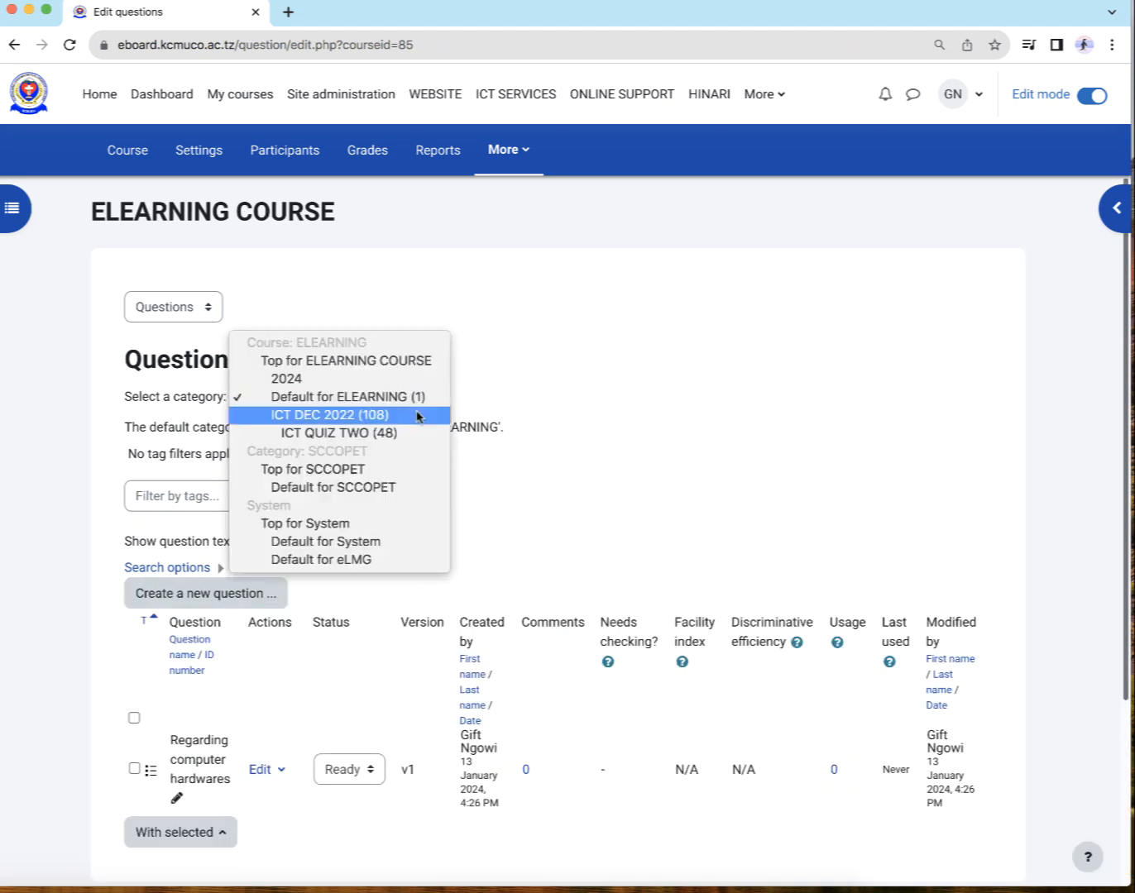
click(328, 380)
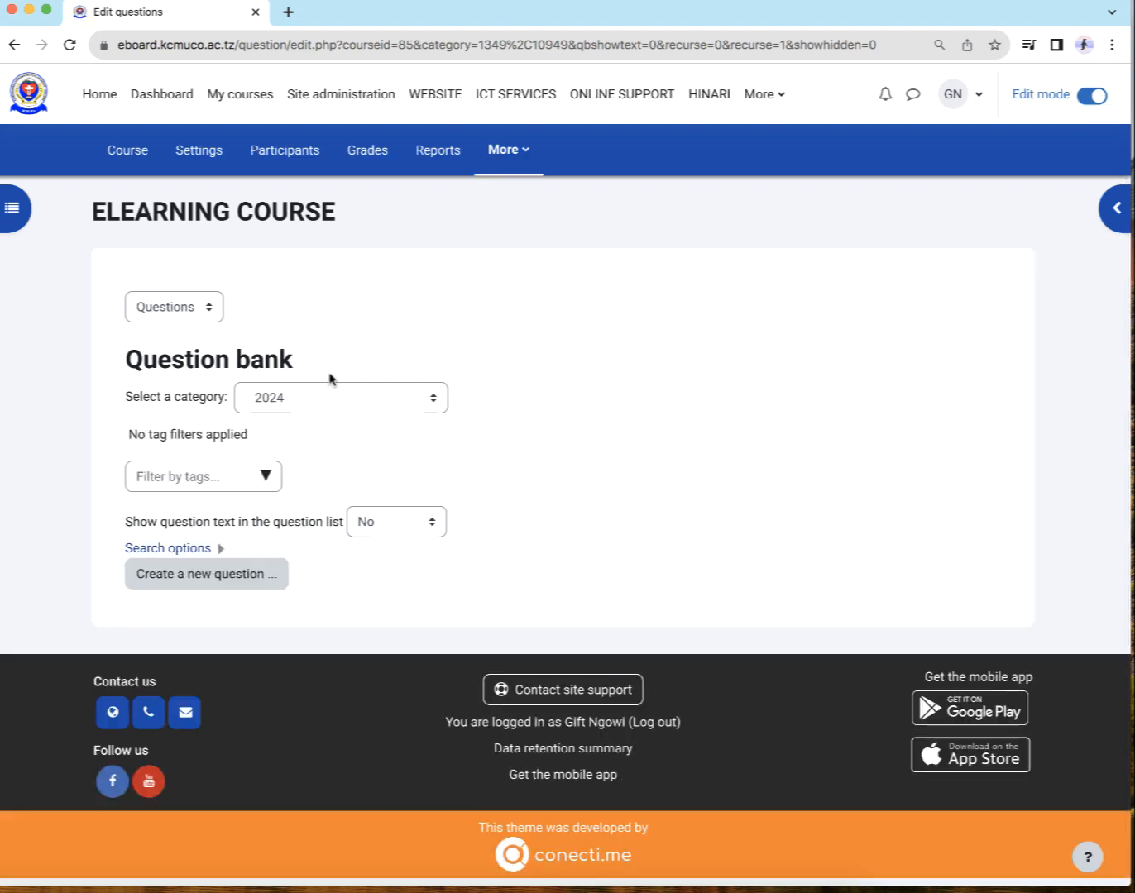
- Switch the question bank to the ICT QUIZ TWO category and look over its question list
click(331, 398)
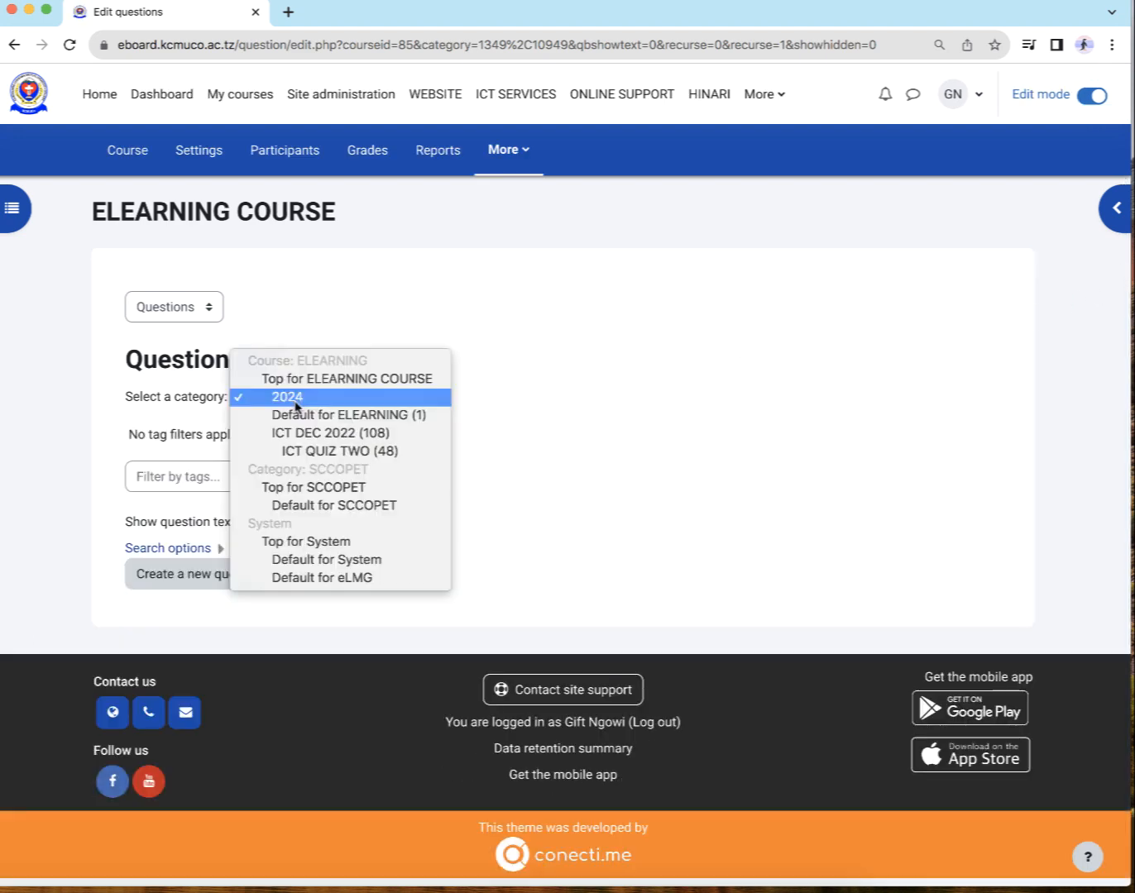
click(323, 452)
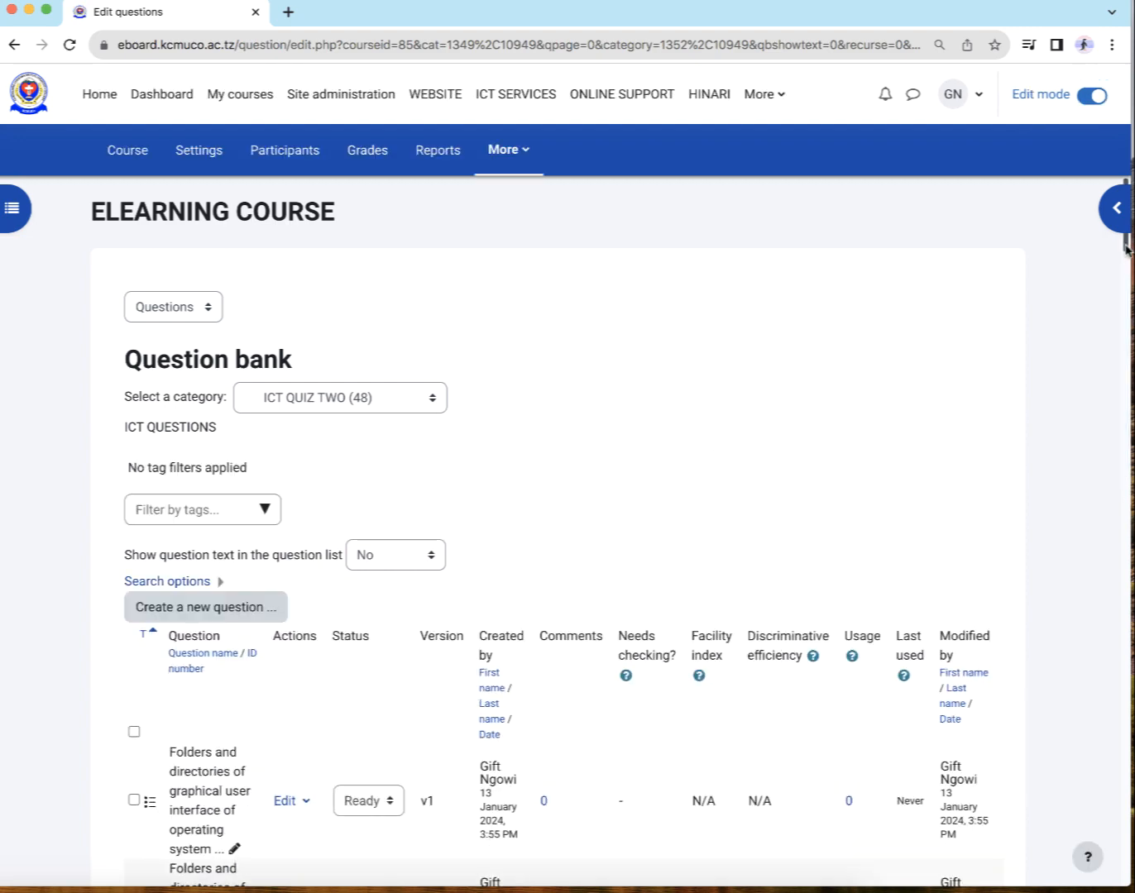
drag(1127, 248, 1125, 290)
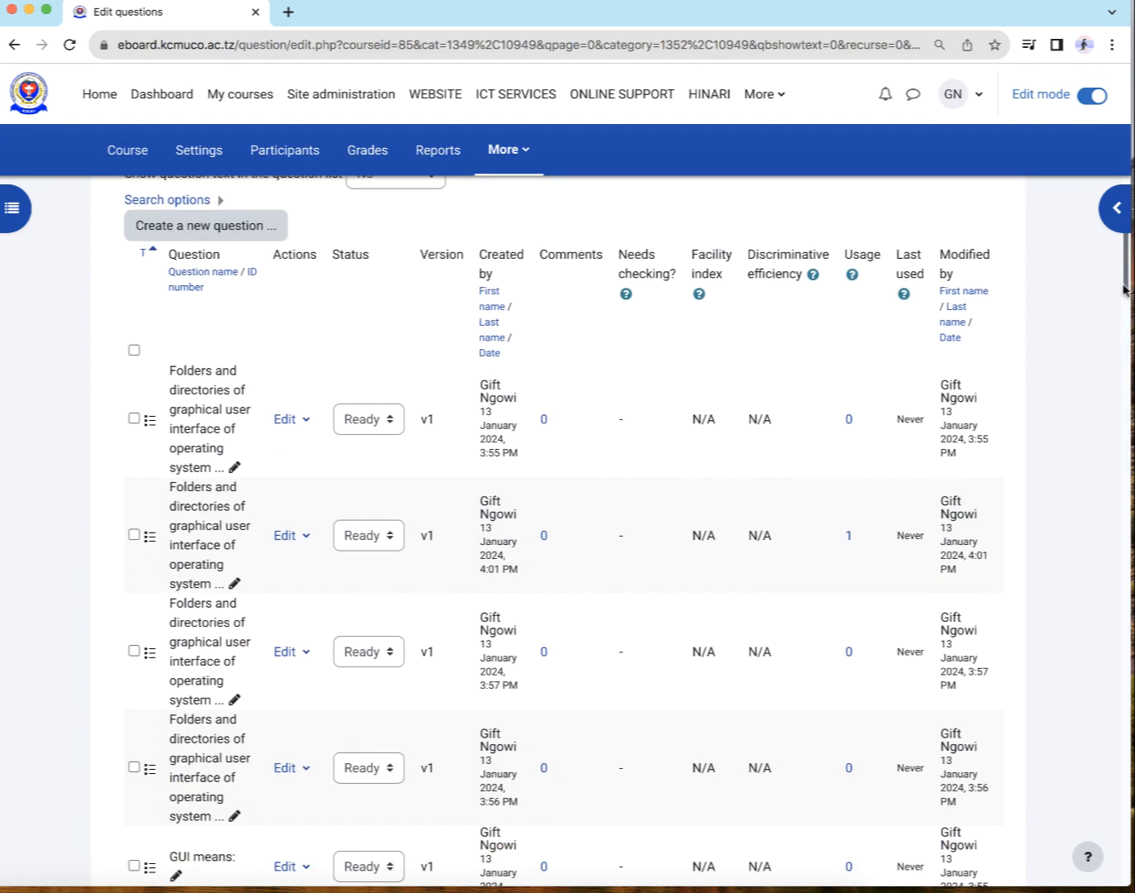
- Check the status and edit options of the first "Folders and directories" question, and request its preview
click(392, 430)
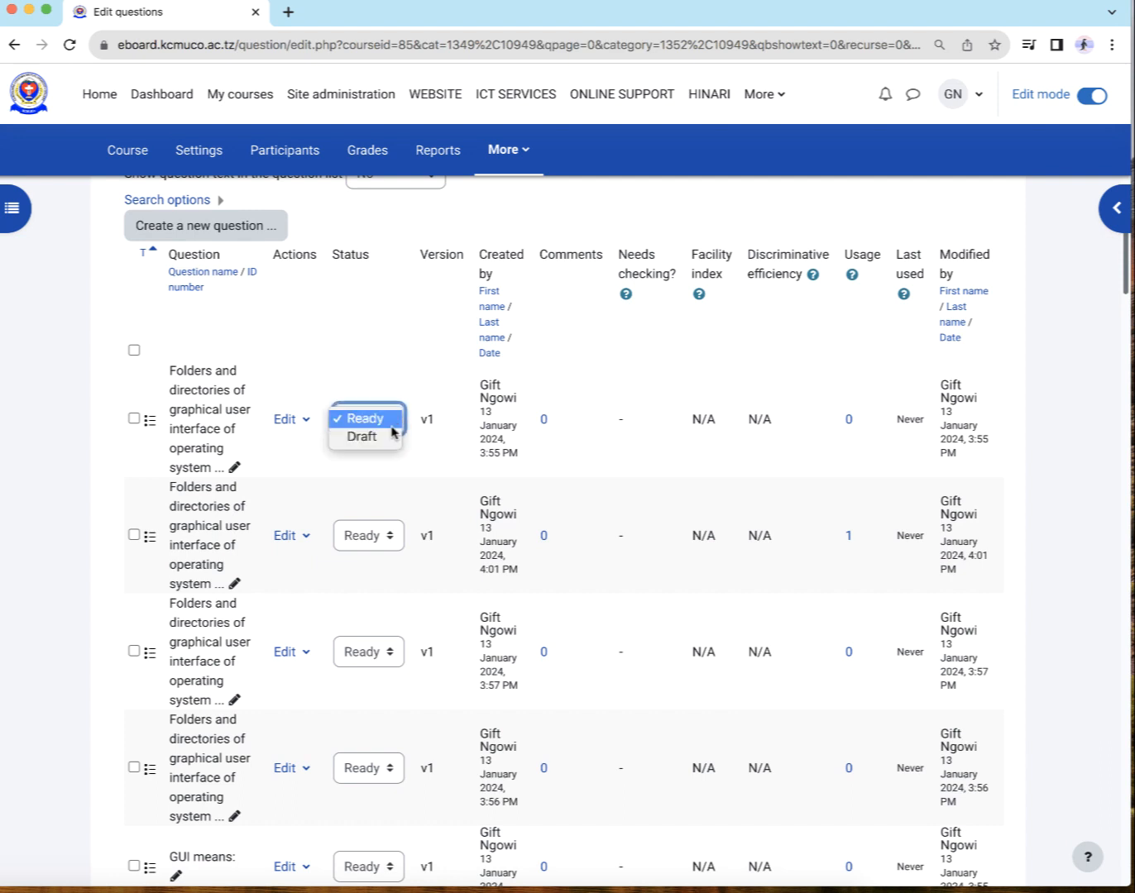
click(303, 424)
click(303, 423)
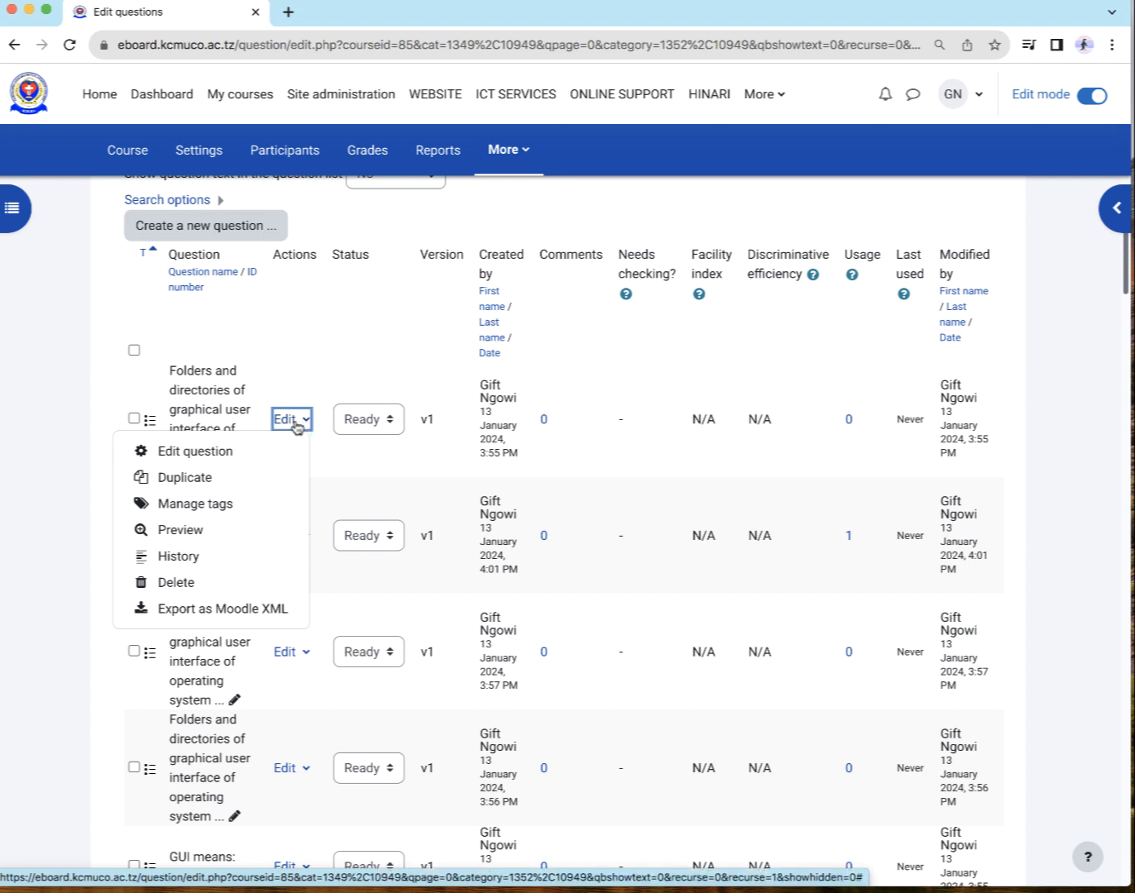
click(190, 539)
- View the comments dialog of the first "Folders and directories" question and close it without adding a comment
click(543, 444)
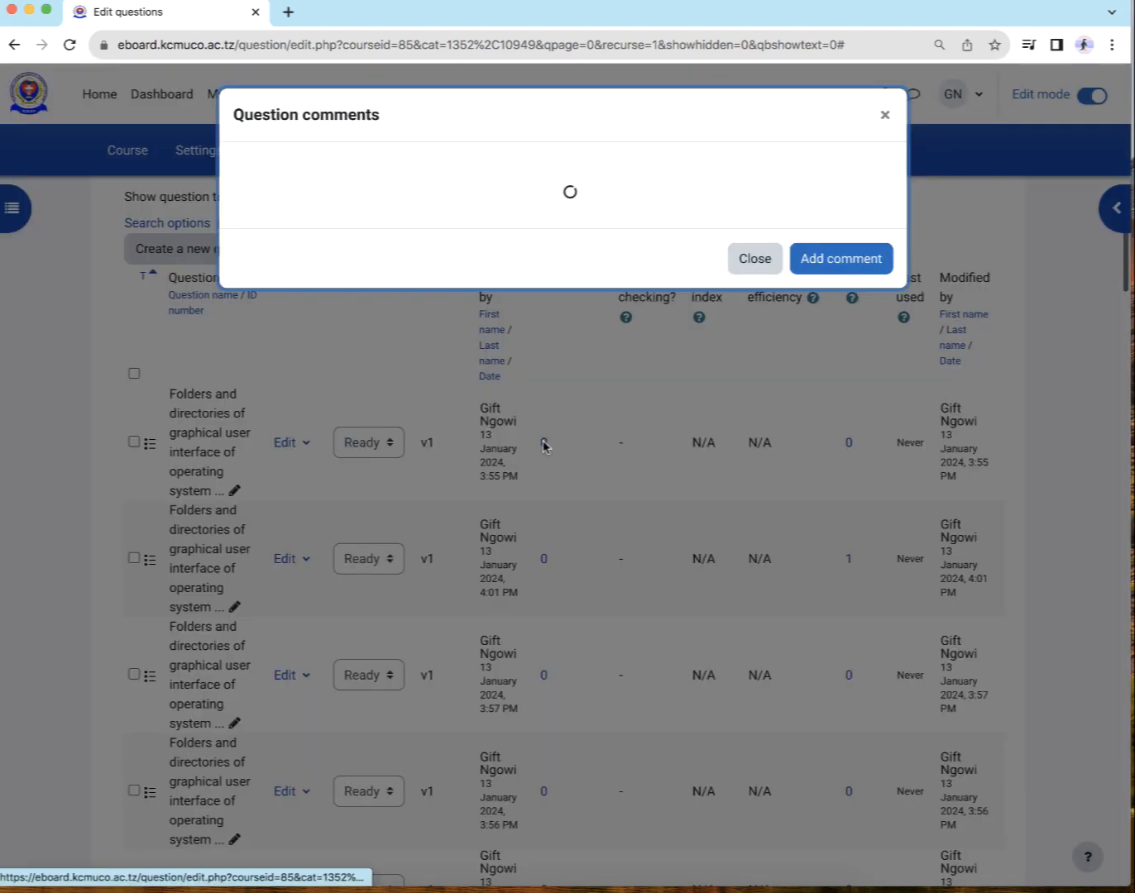
click(471, 438)
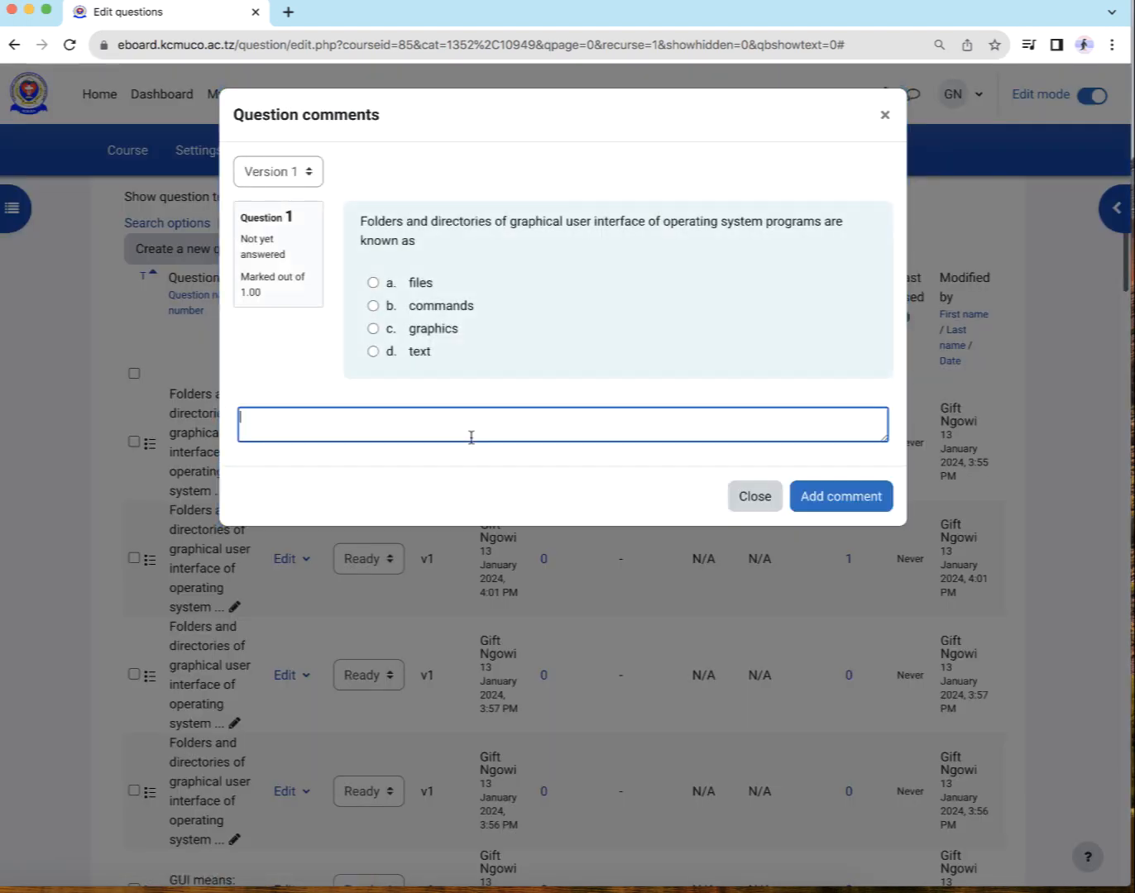
click(754, 497)
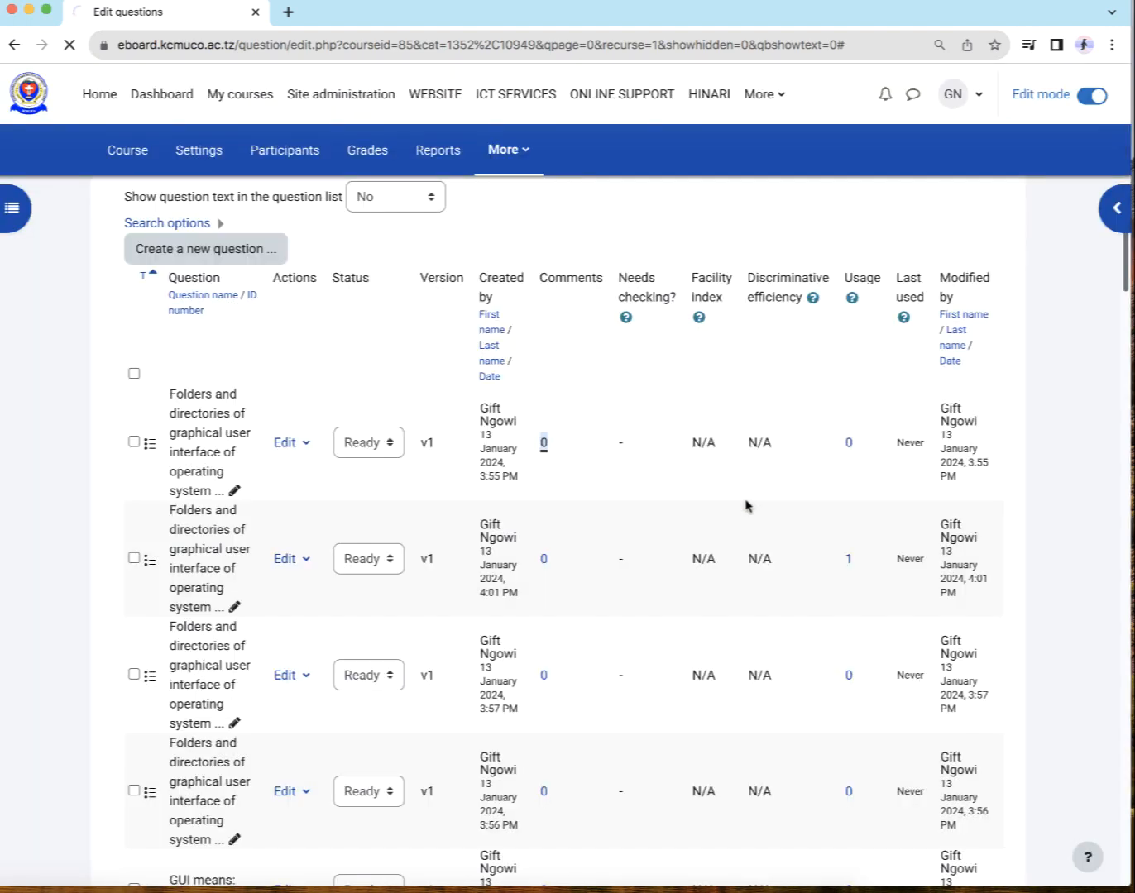
- Return to the course page and add a Quiz activity to the General section
click(125, 153)
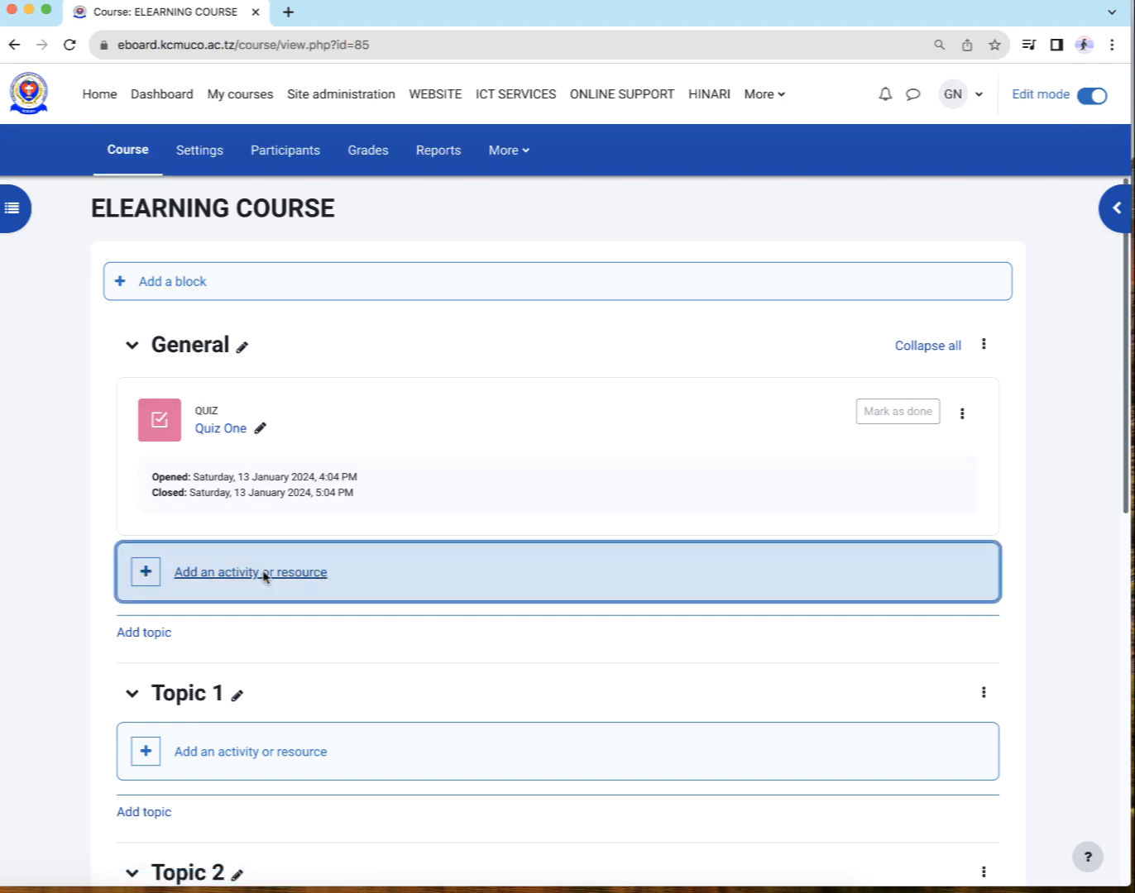
click(266, 576)
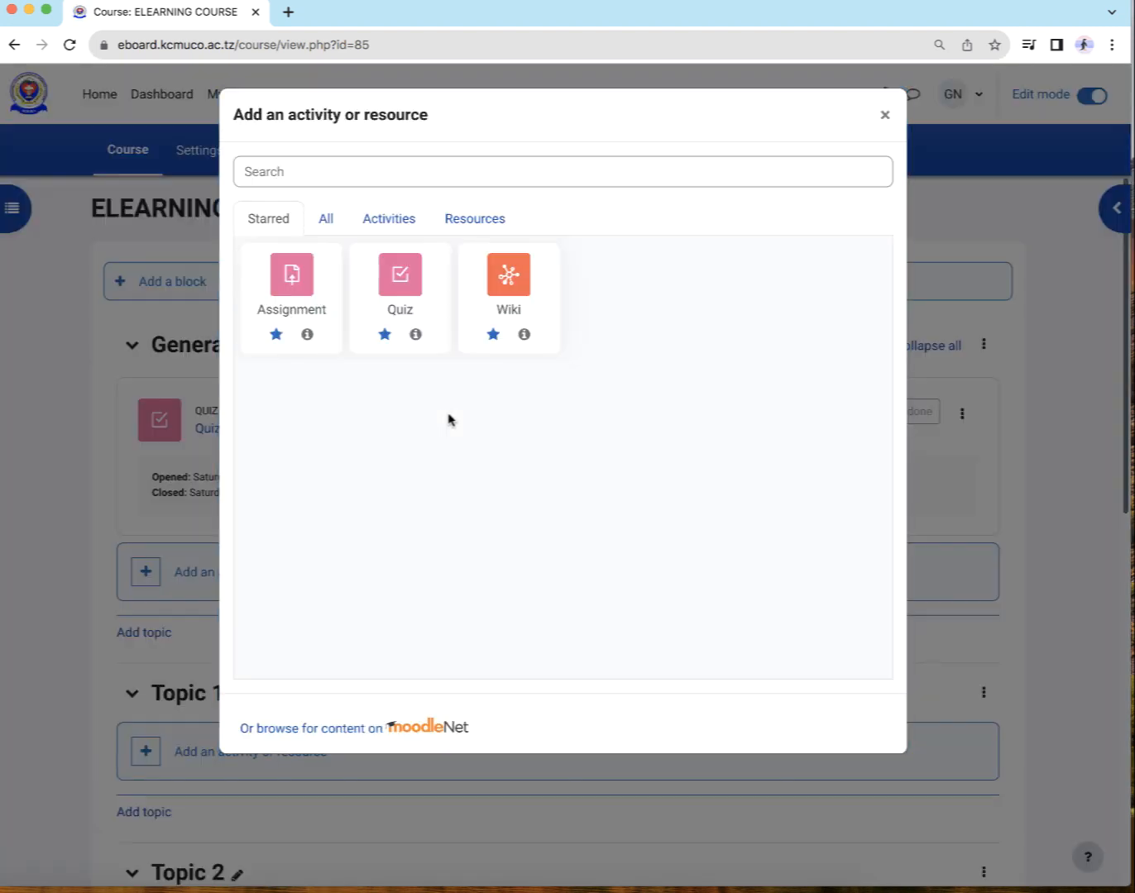
click(415, 335)
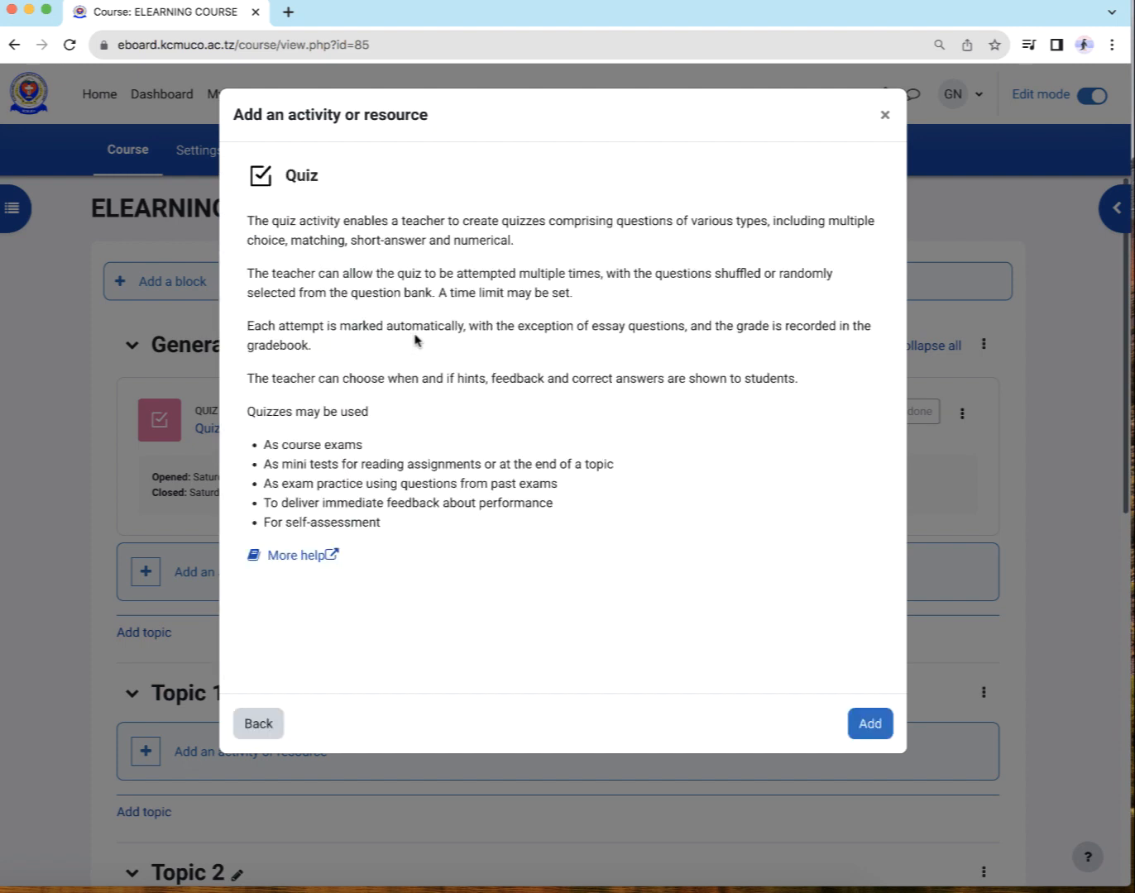
click(864, 727)
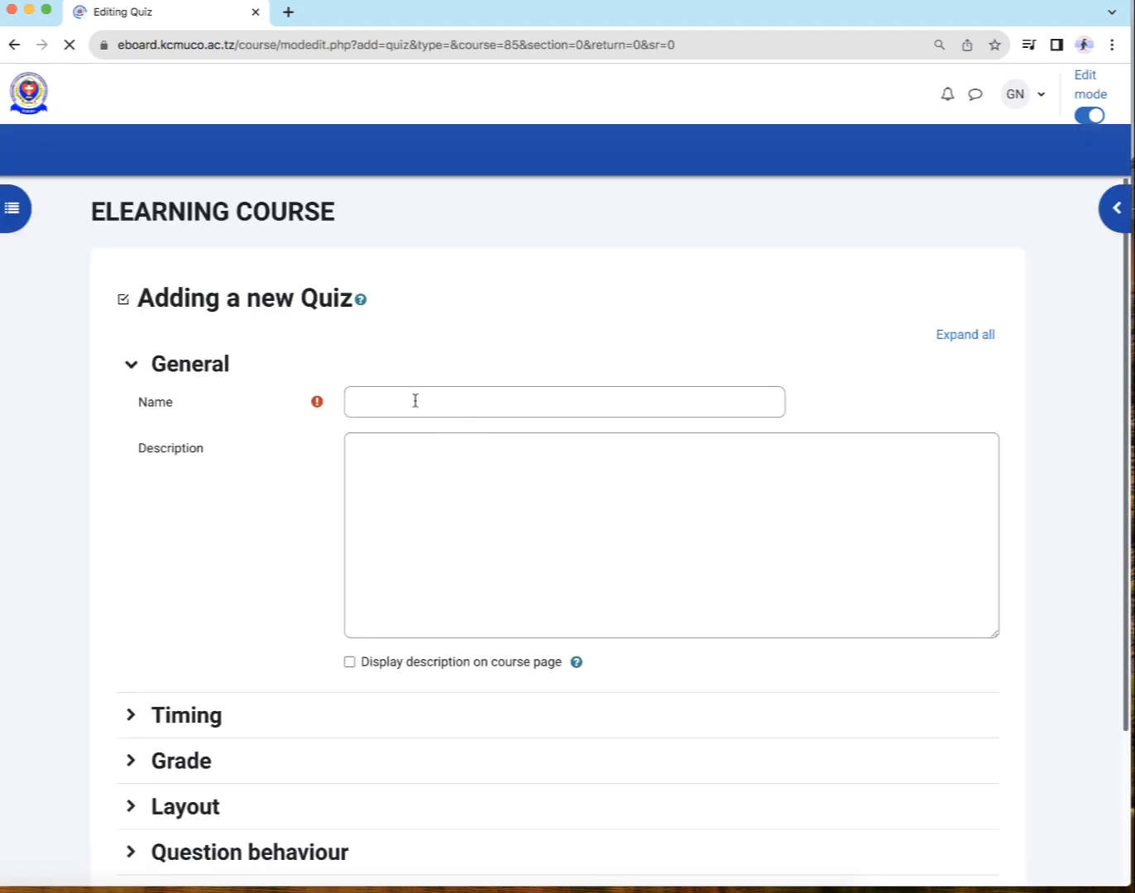
- Name the quiz "Quiz Two", describe it as "Quiz for participants level 1 -jan 2024", and display the description on the course page
click(409, 329)
text(Quiz Two)
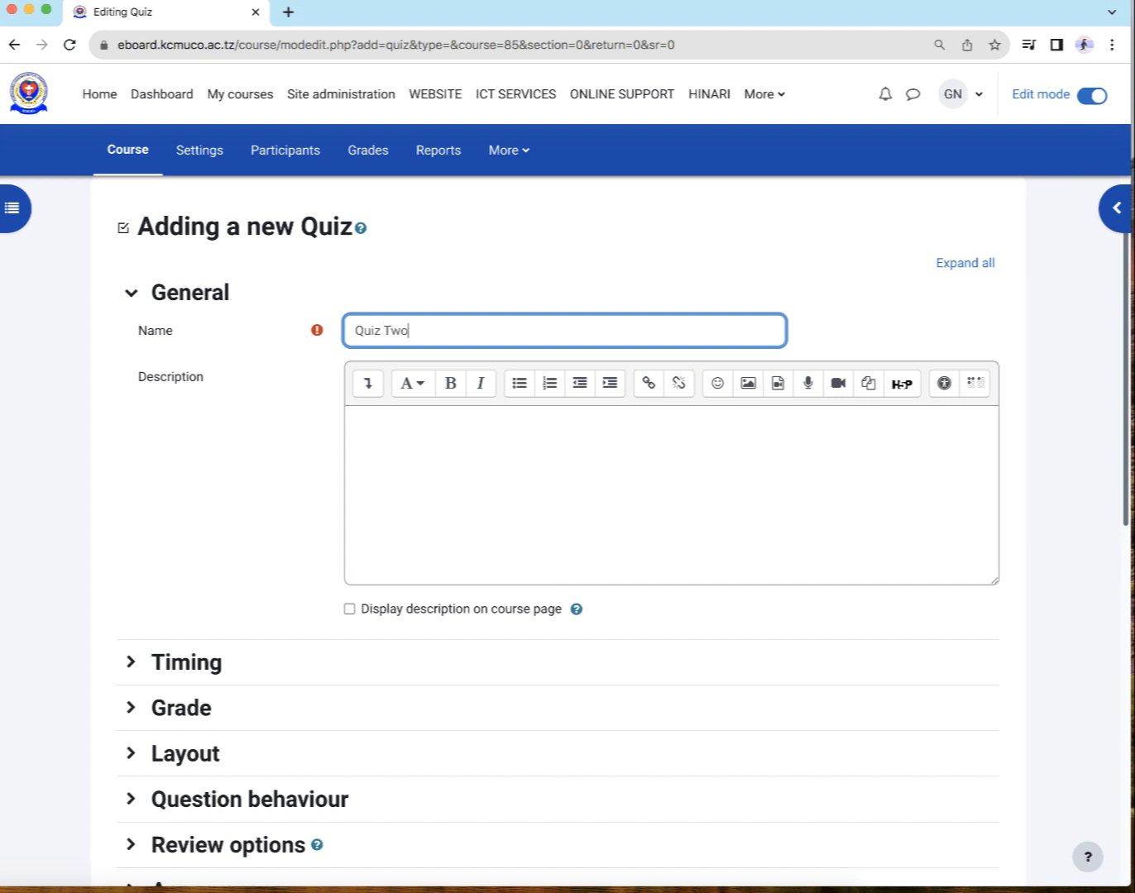
click(414, 430)
text(Quiz for participants level 1 -)
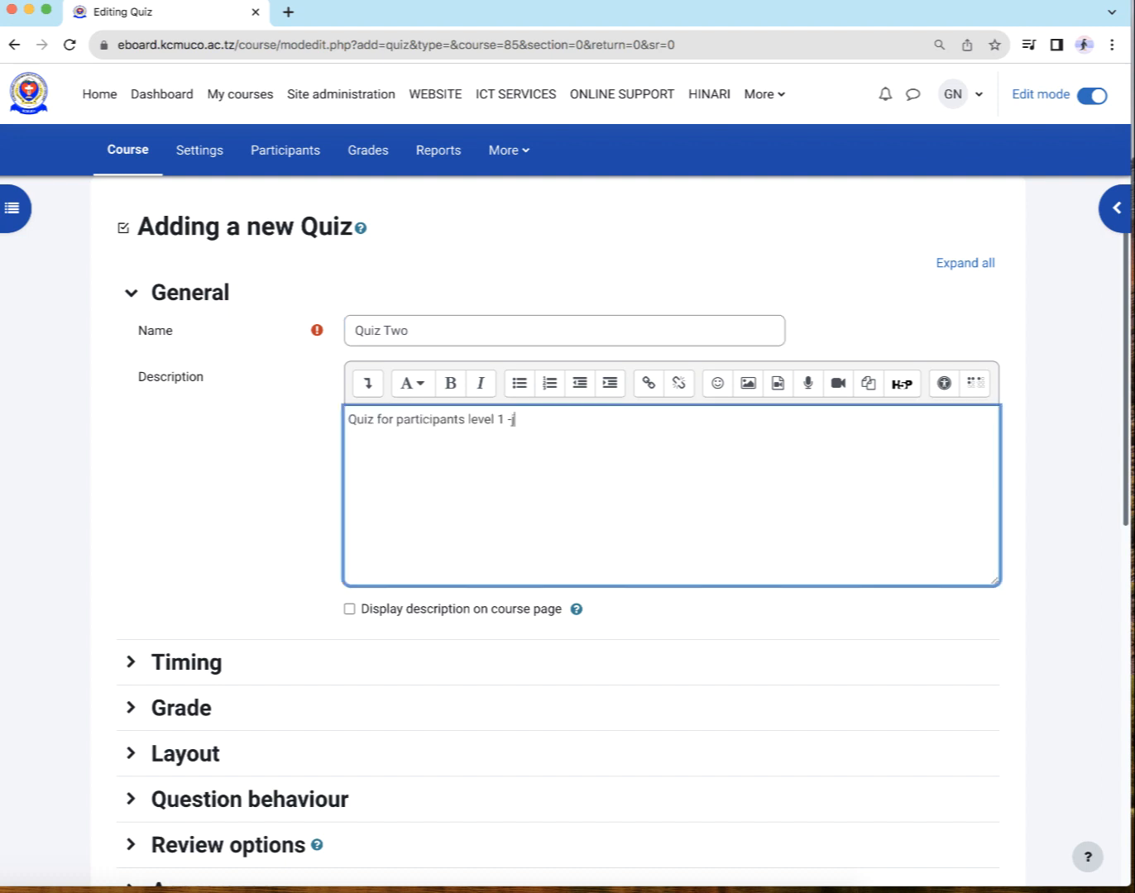
text(jan 2024)
click(349, 610)
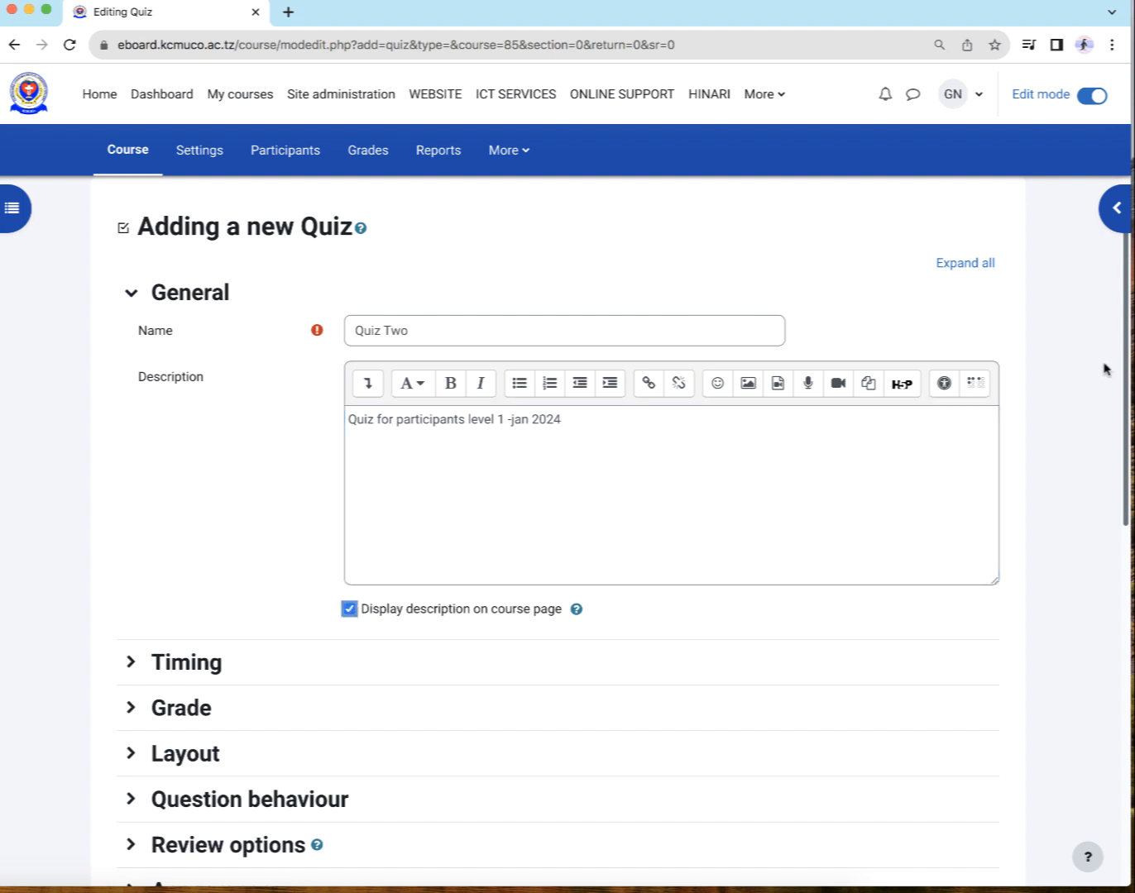
- Read the help for Review options and view the quiz's Layout settings, including the additional navigation option
drag(1129, 389, 1129, 498)
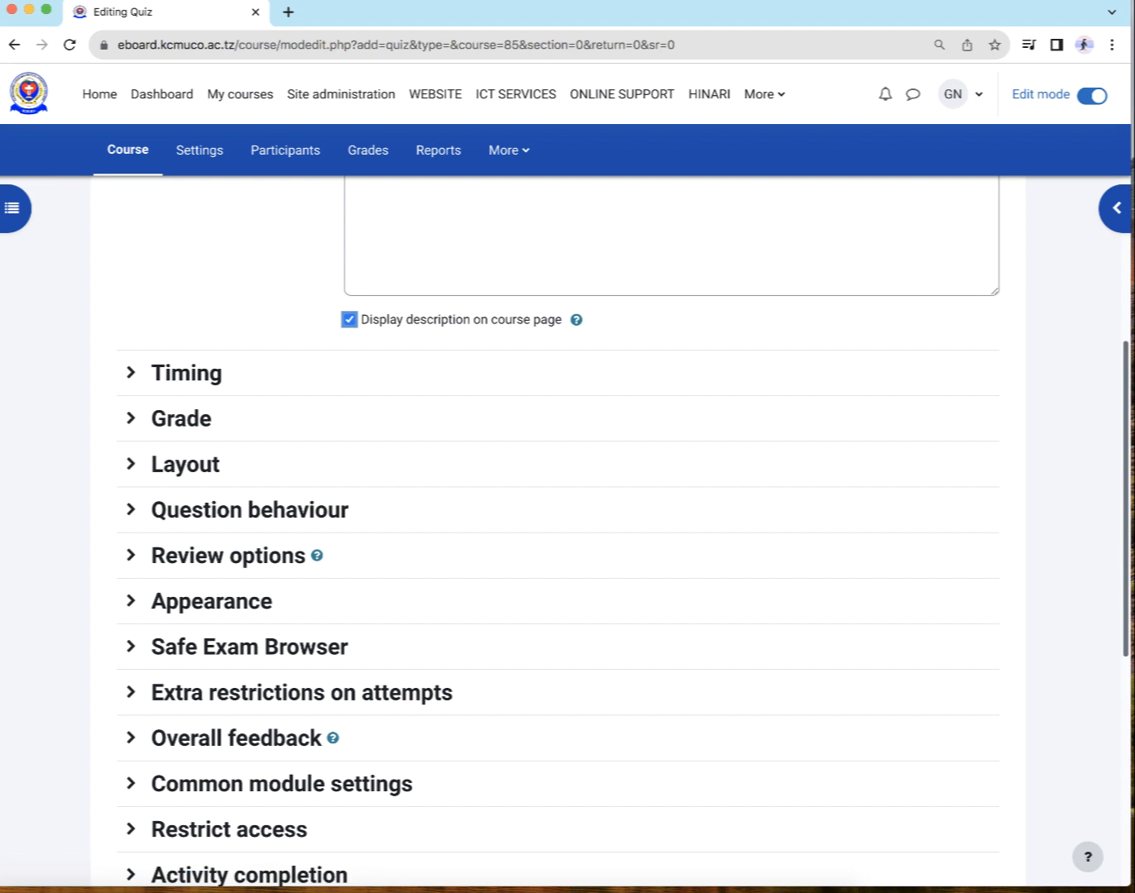
click(317, 557)
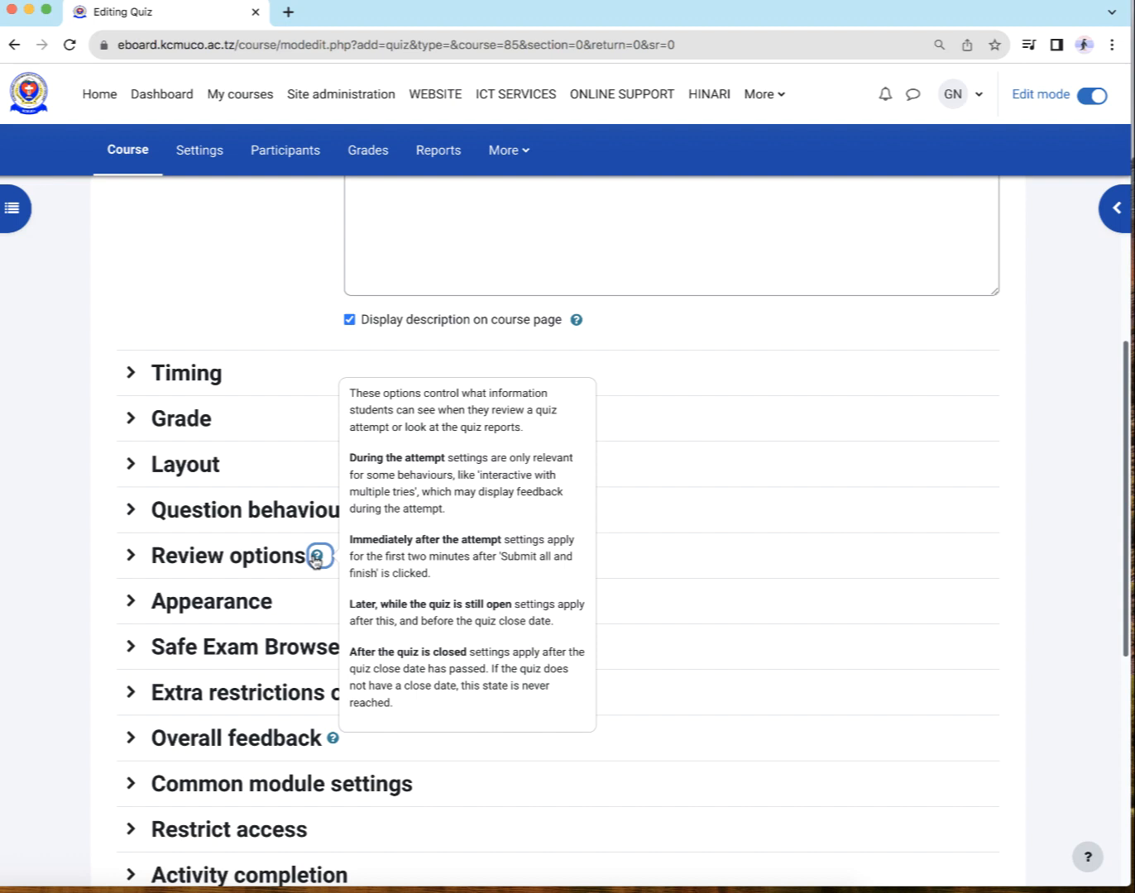
click(130, 468)
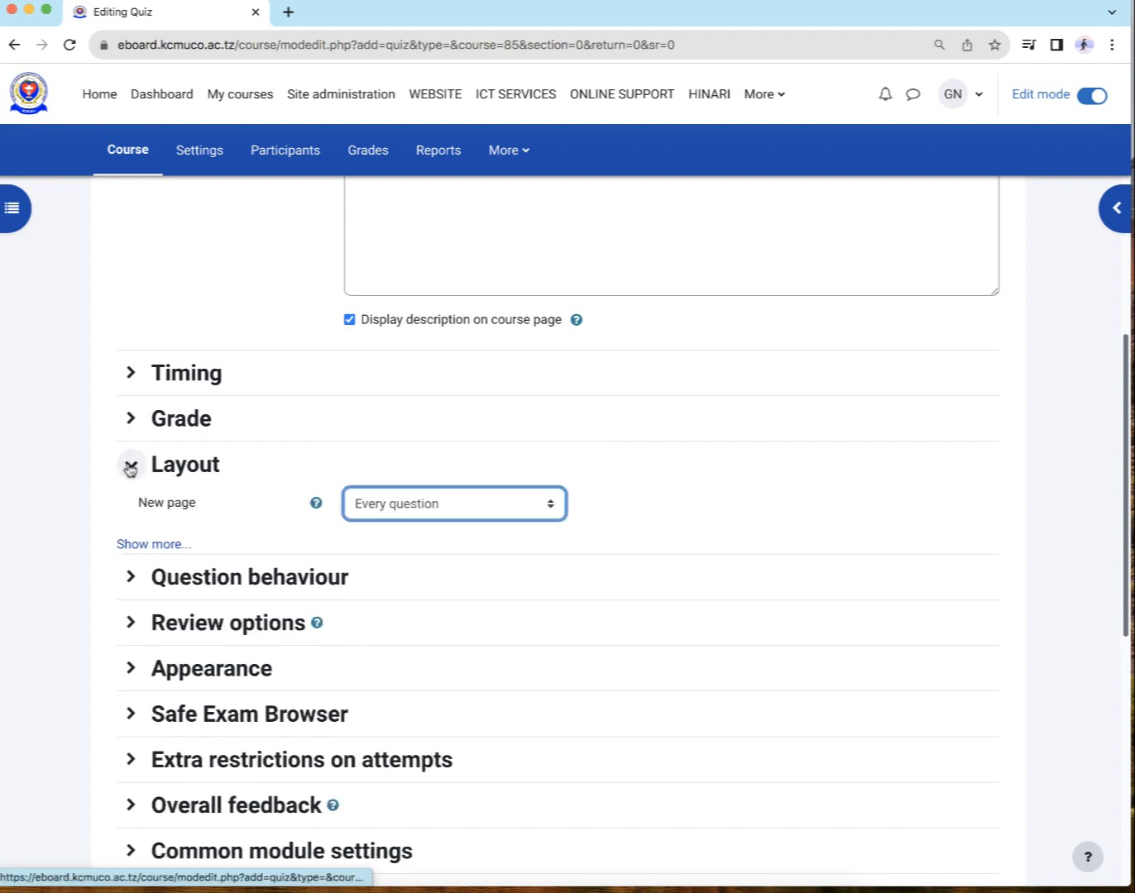
click(151, 546)
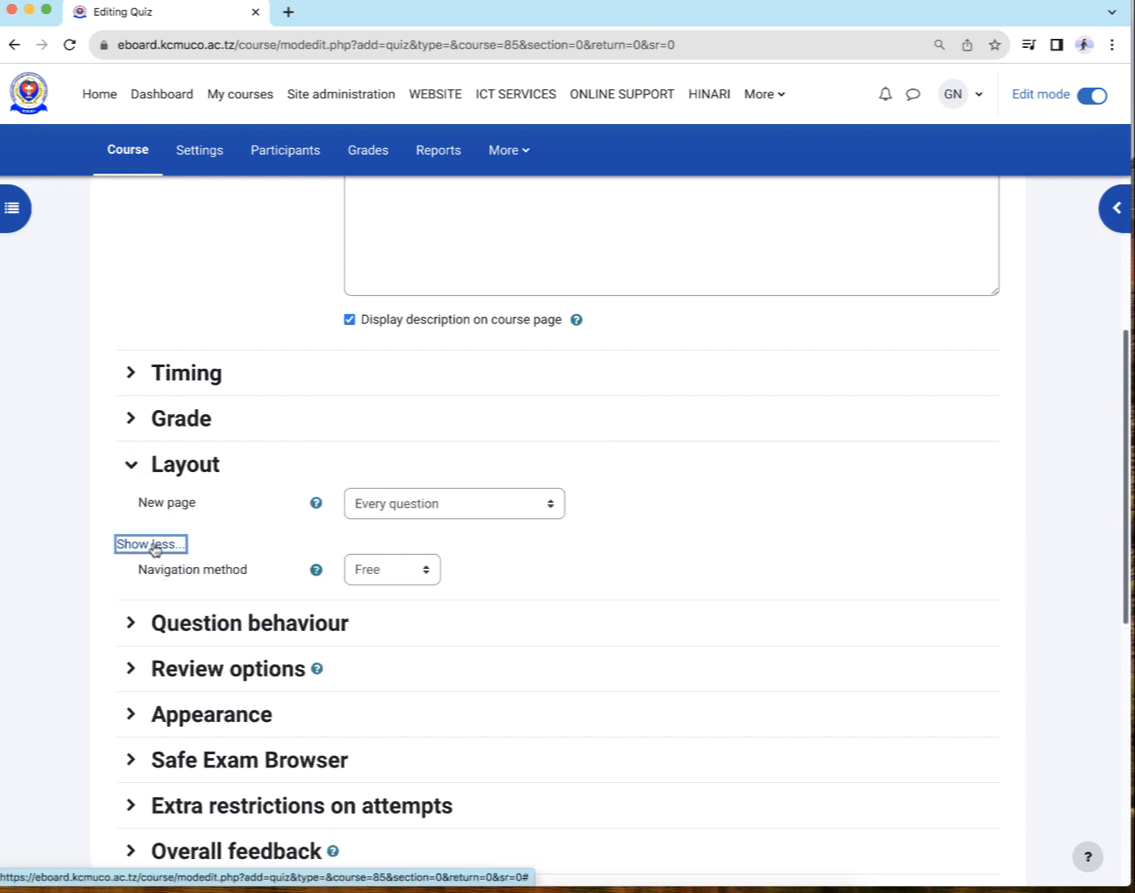
click(130, 468)
- Look over the new quiz's Review options and Activity completion settings
click(132, 560)
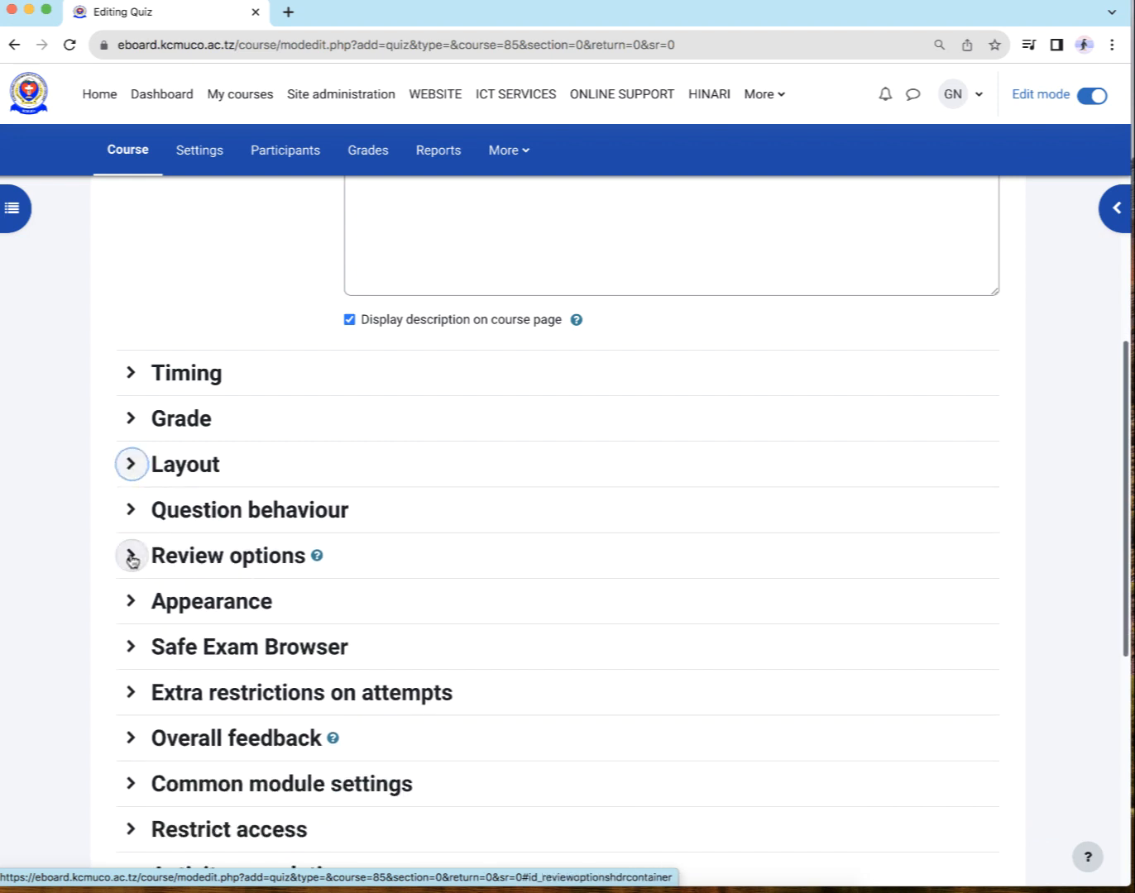
click(131, 560)
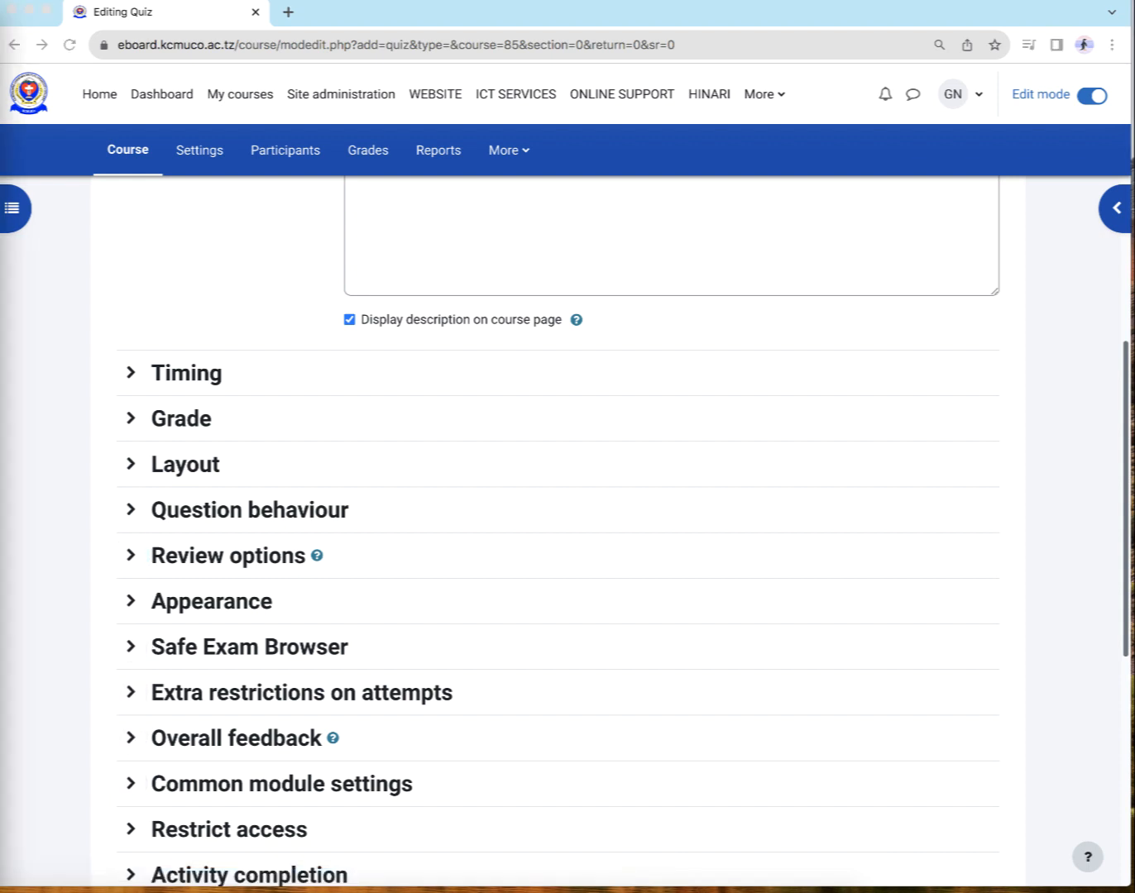
scroll(131, 653, down, 3)
click(131, 661)
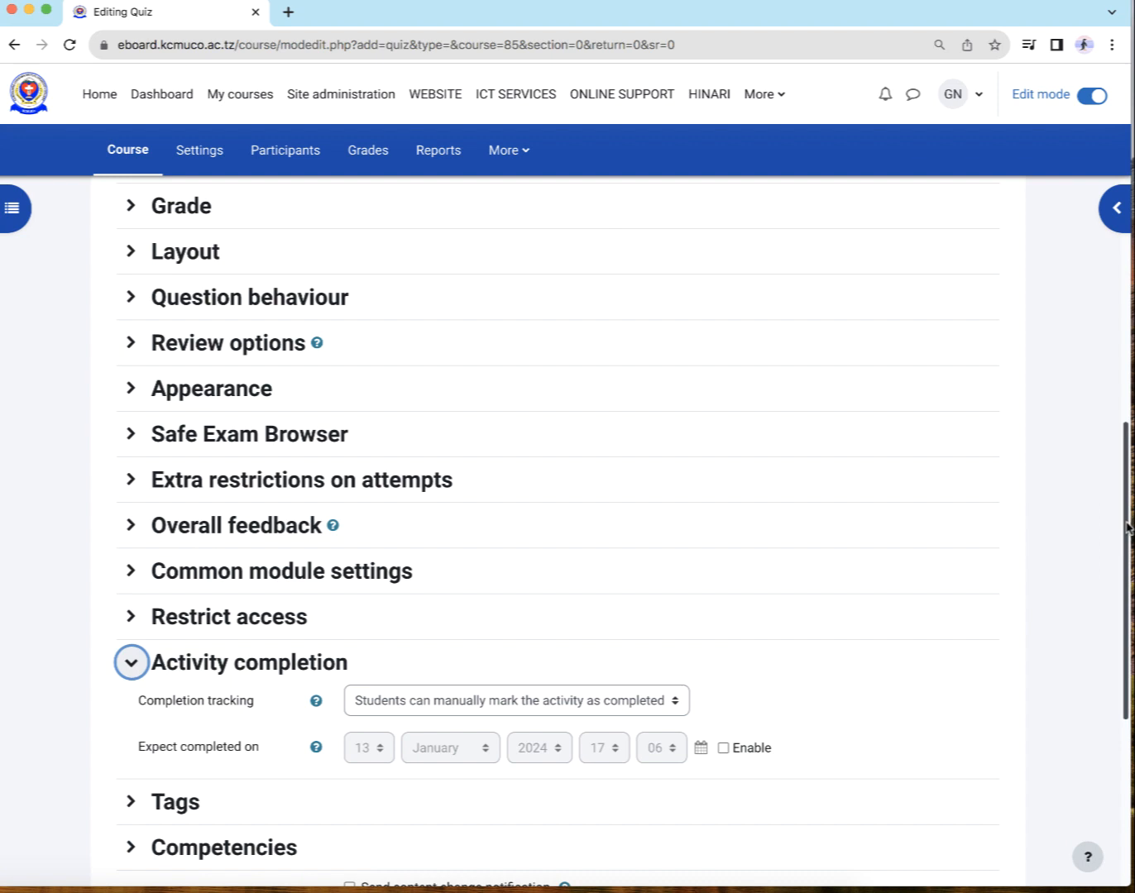
- Set completion tracking to show the activity as complete when conditions are met, requiring a grade instead of a view
scroll(1127, 526, down, 2)
click(667, 561)
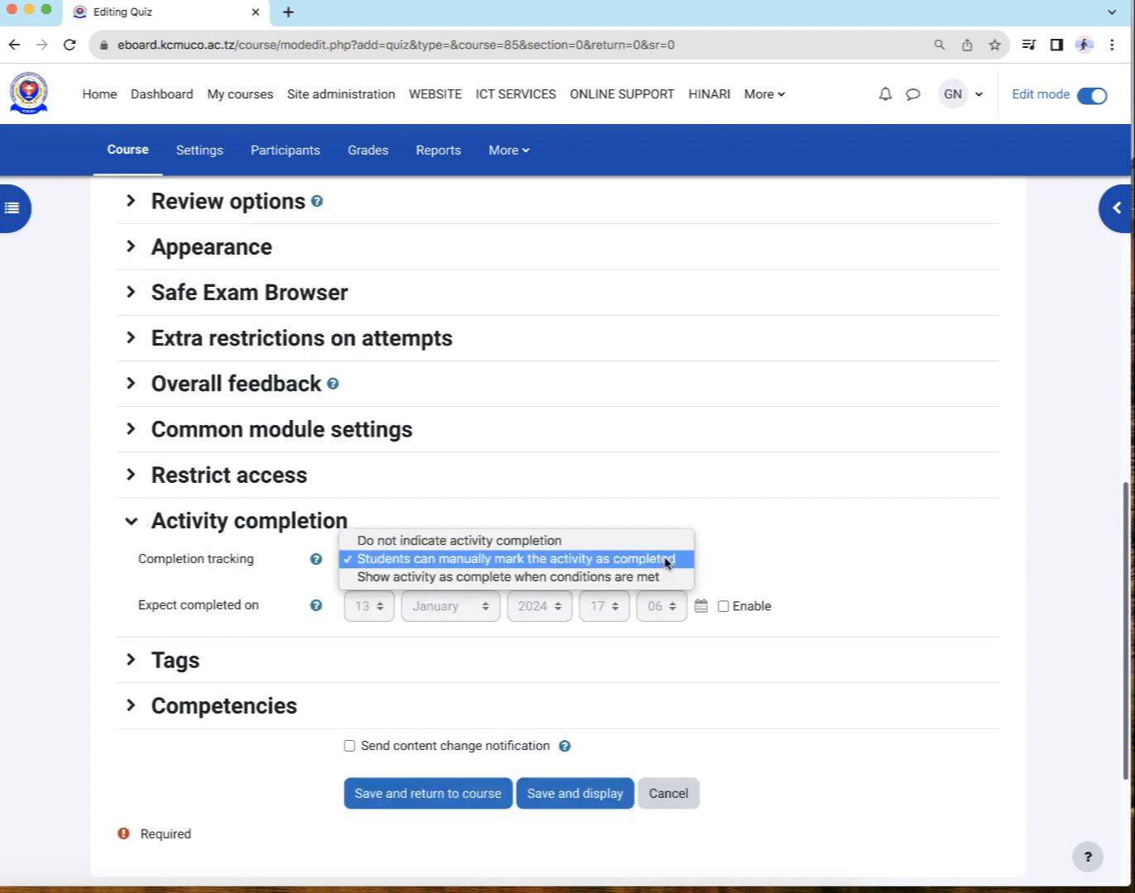
click(578, 577)
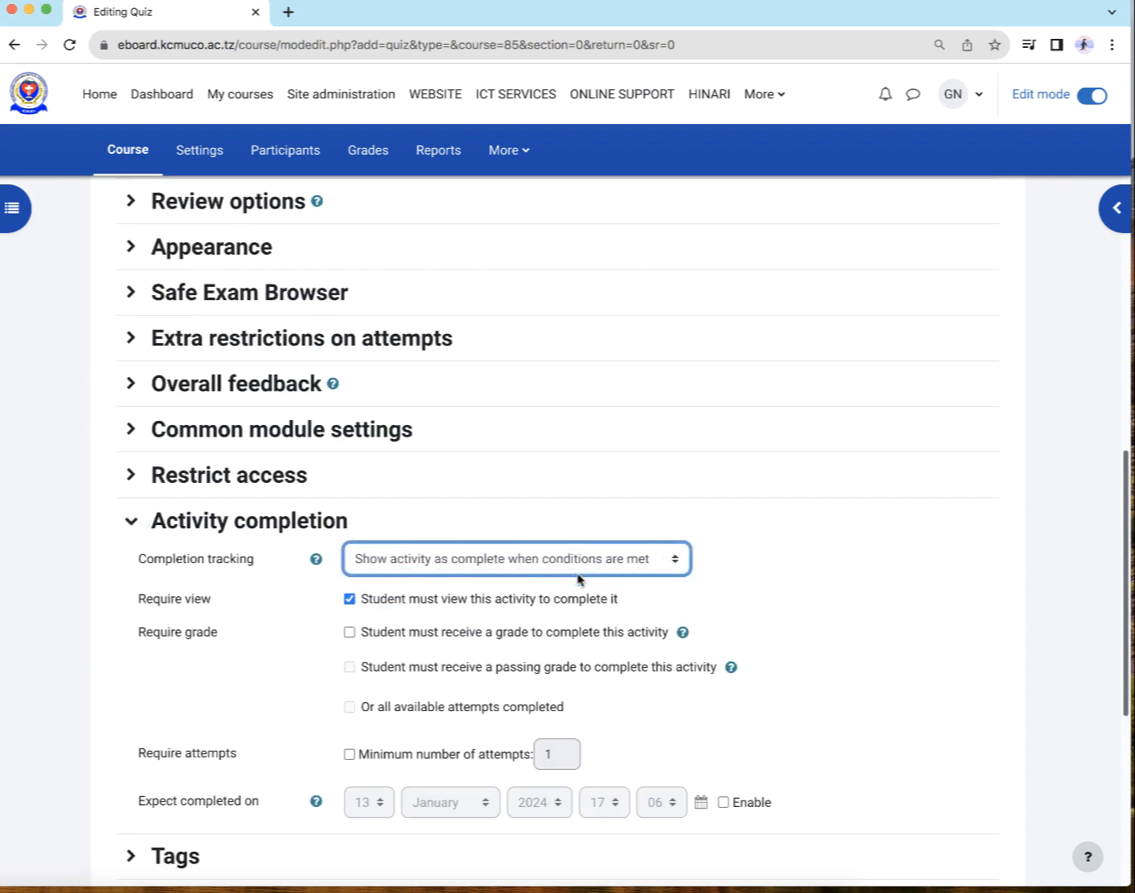
click(349, 599)
click(349, 633)
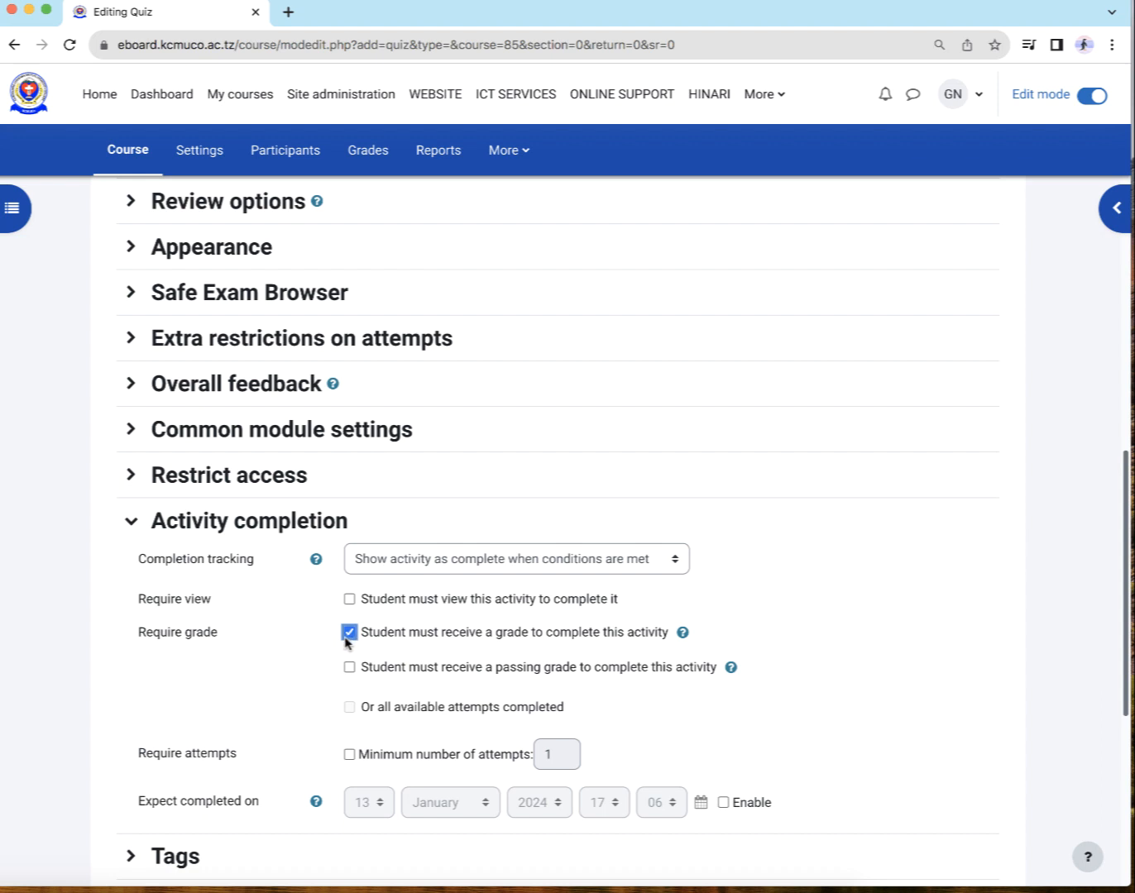
click(130, 523)
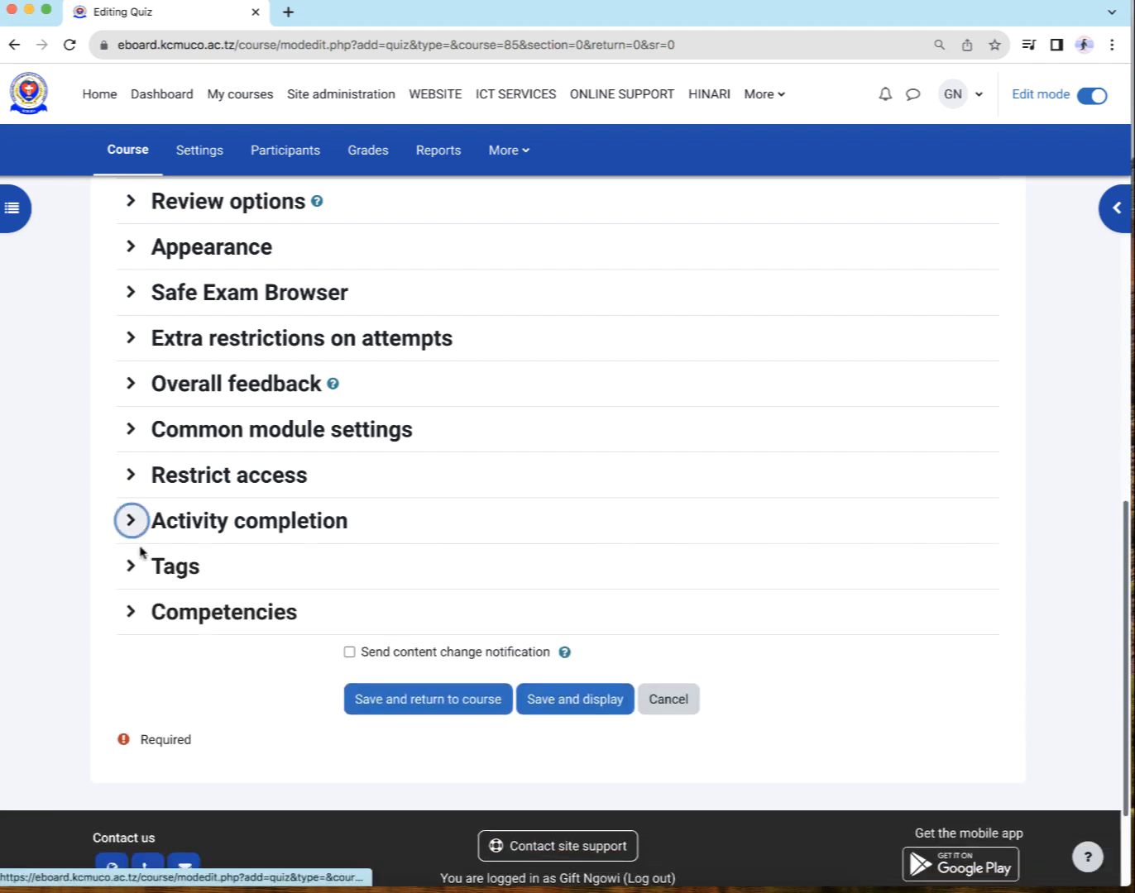
- Look over the Competencies settings, leave the content change notification off, and save and display the quiz
click(132, 613)
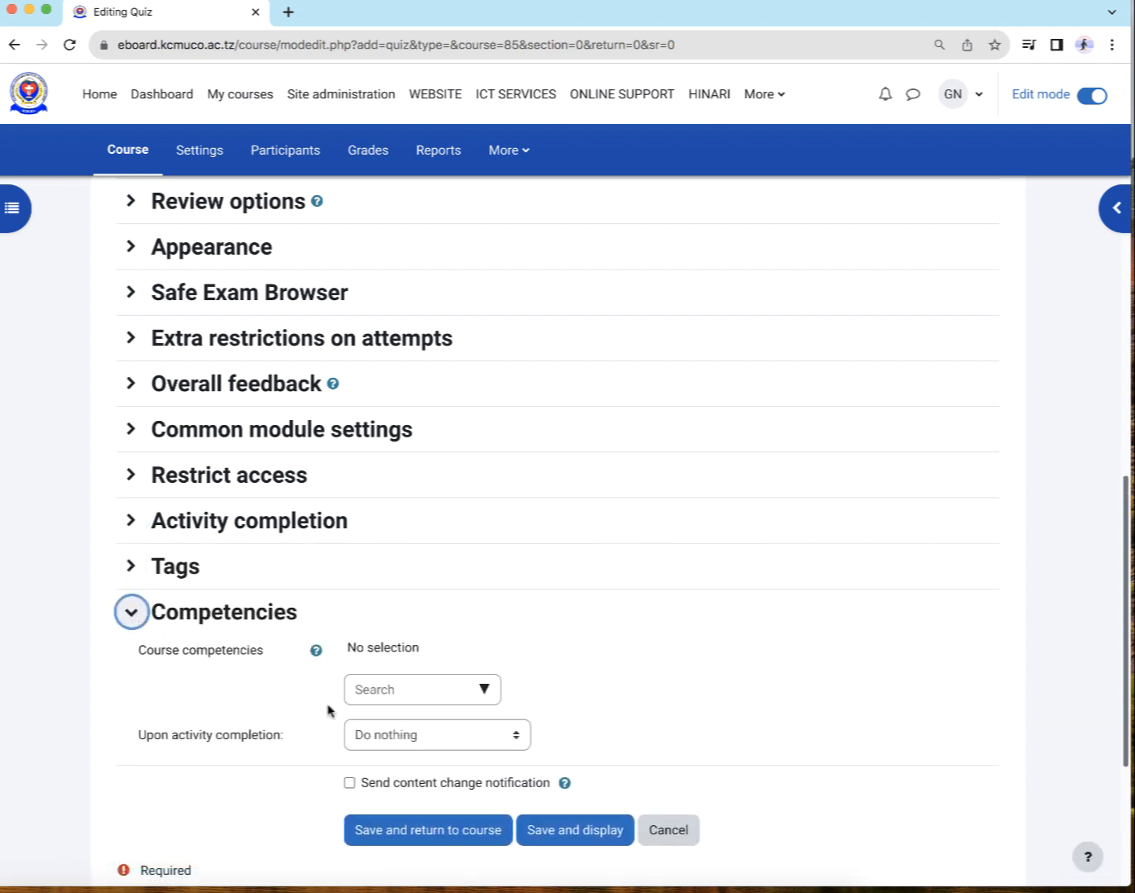
click(350, 785)
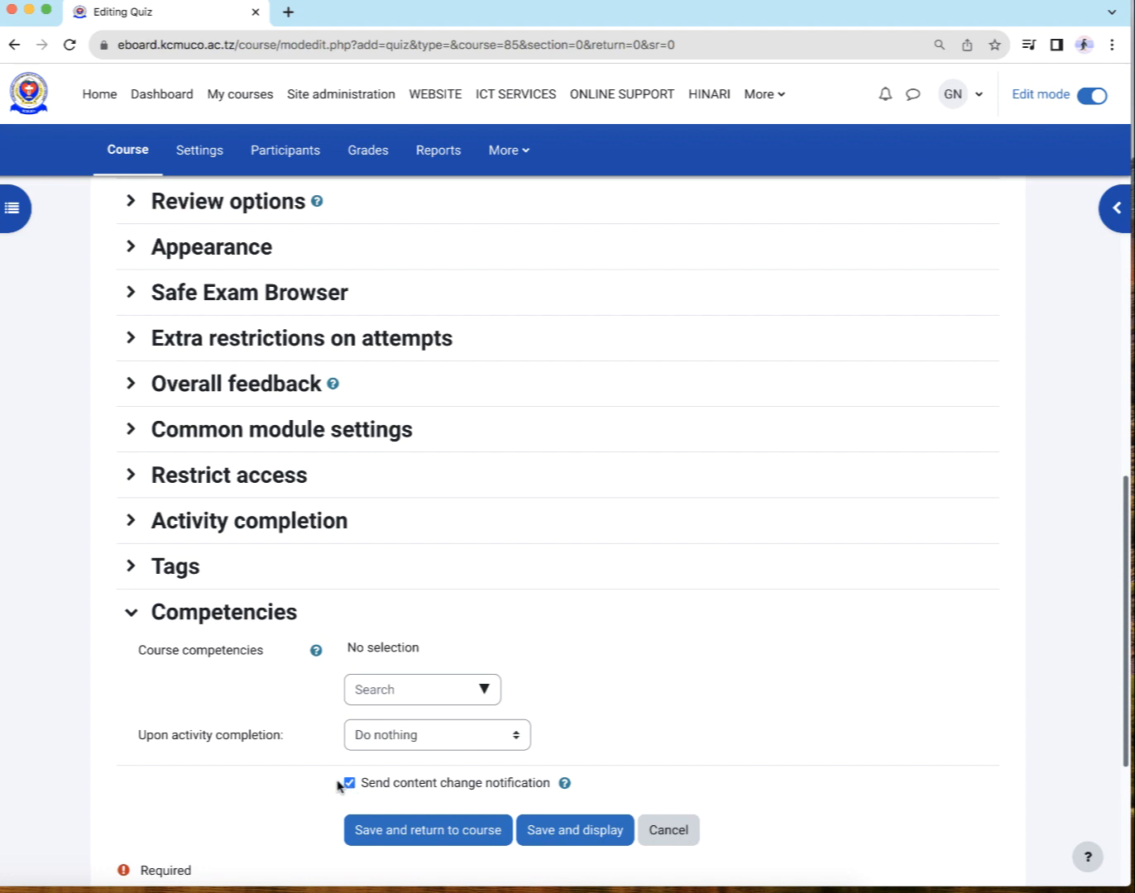
click(350, 783)
click(570, 841)
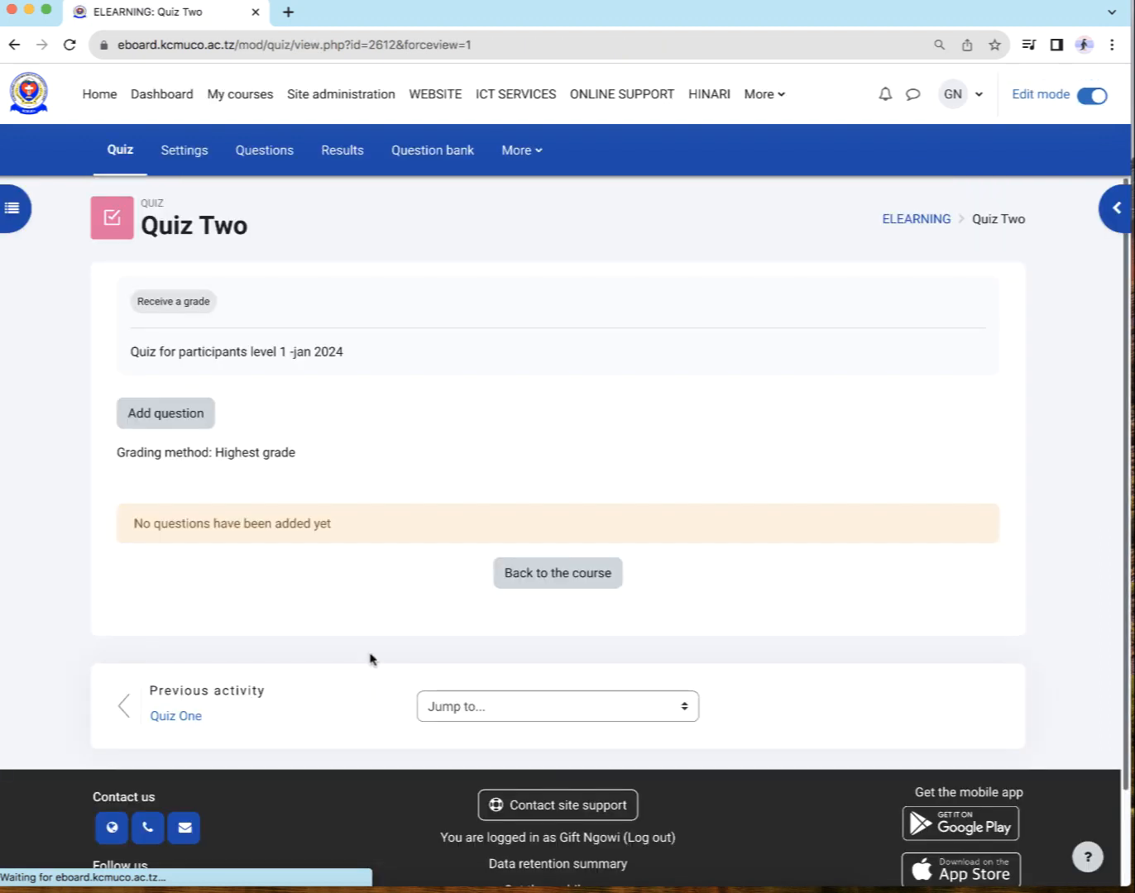
- Go to Quiz Two's questions and start adding a new question
click(163, 423)
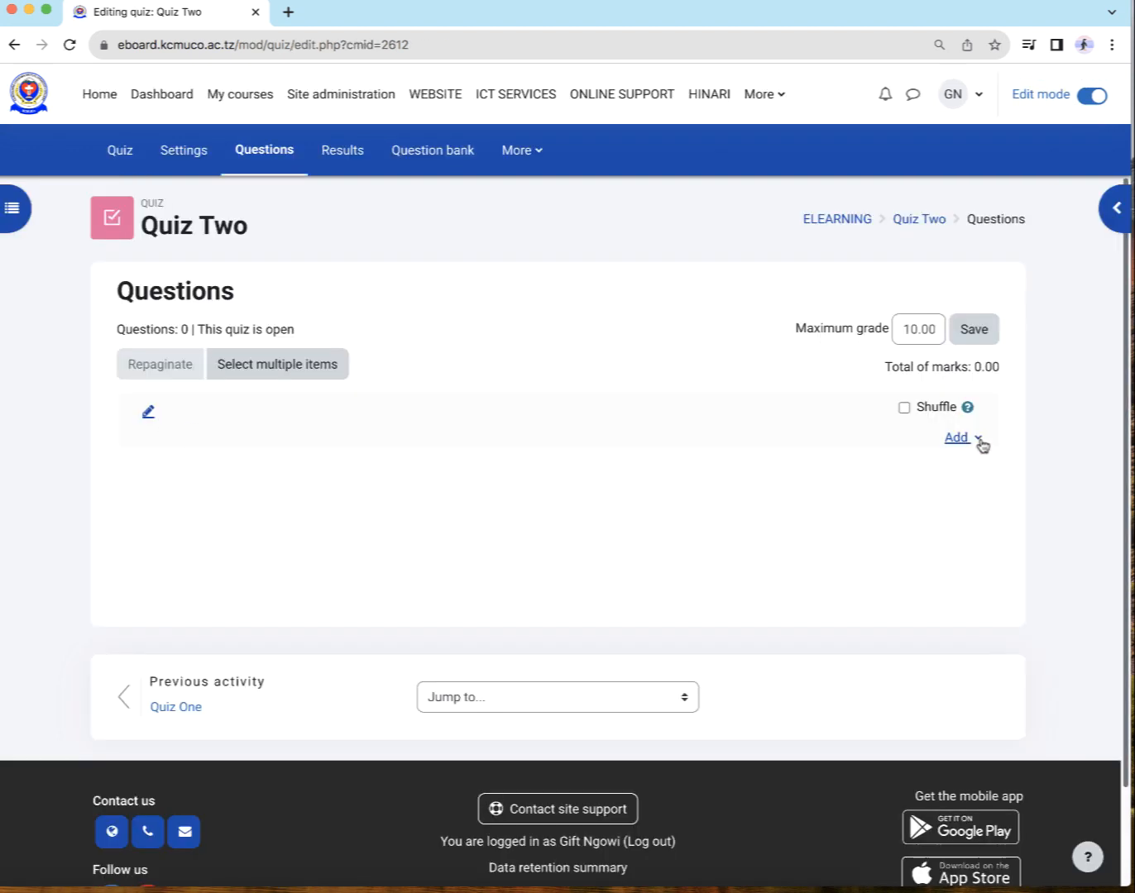
click(957, 439)
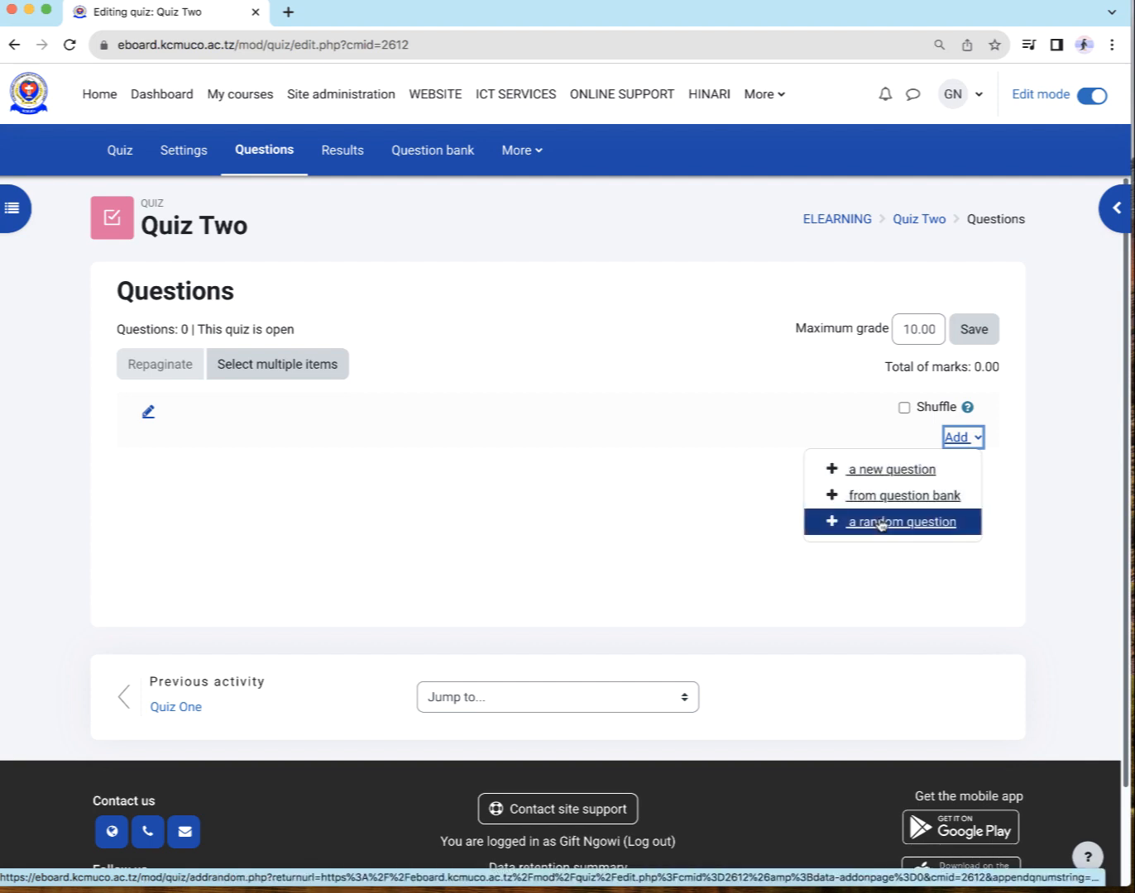
click(900, 479)
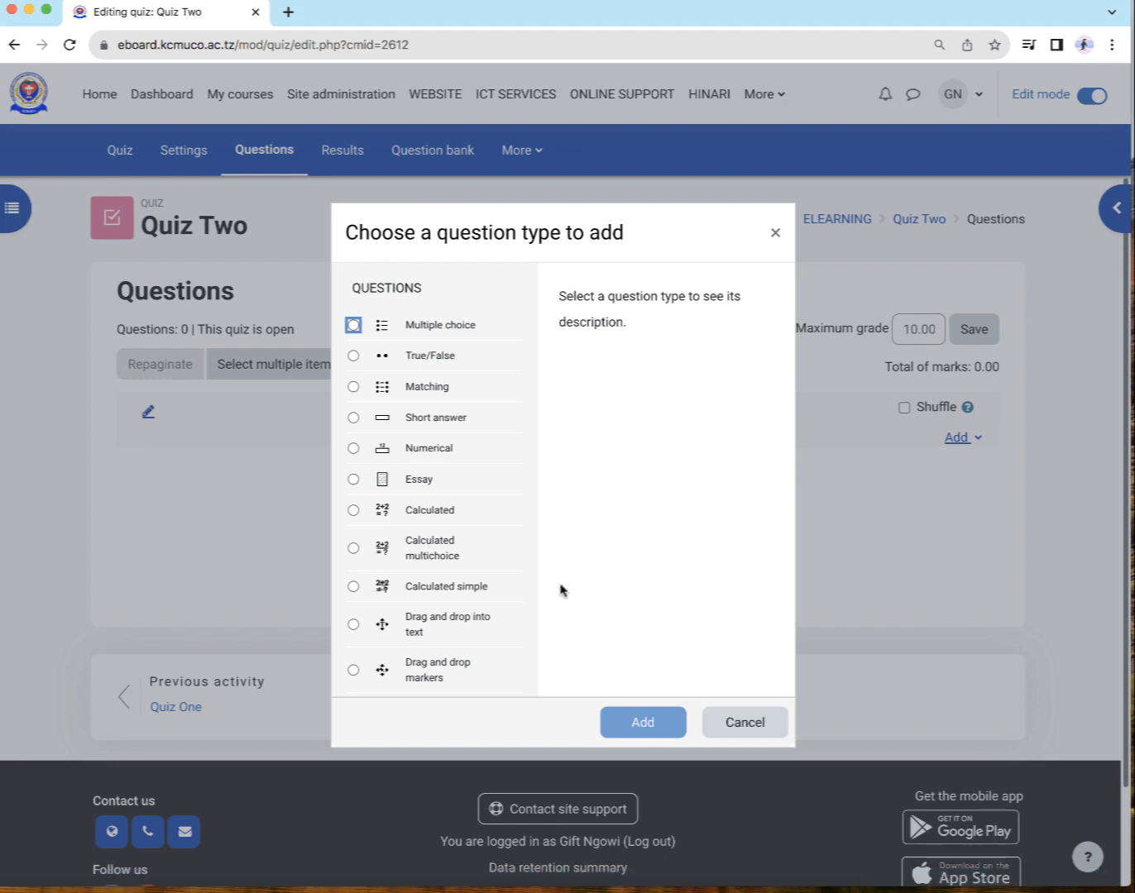
click(648, 529)
- Read through the descriptions of the available question types, from Multiple choice to Description, and return to Multiple choice
click(397, 329)
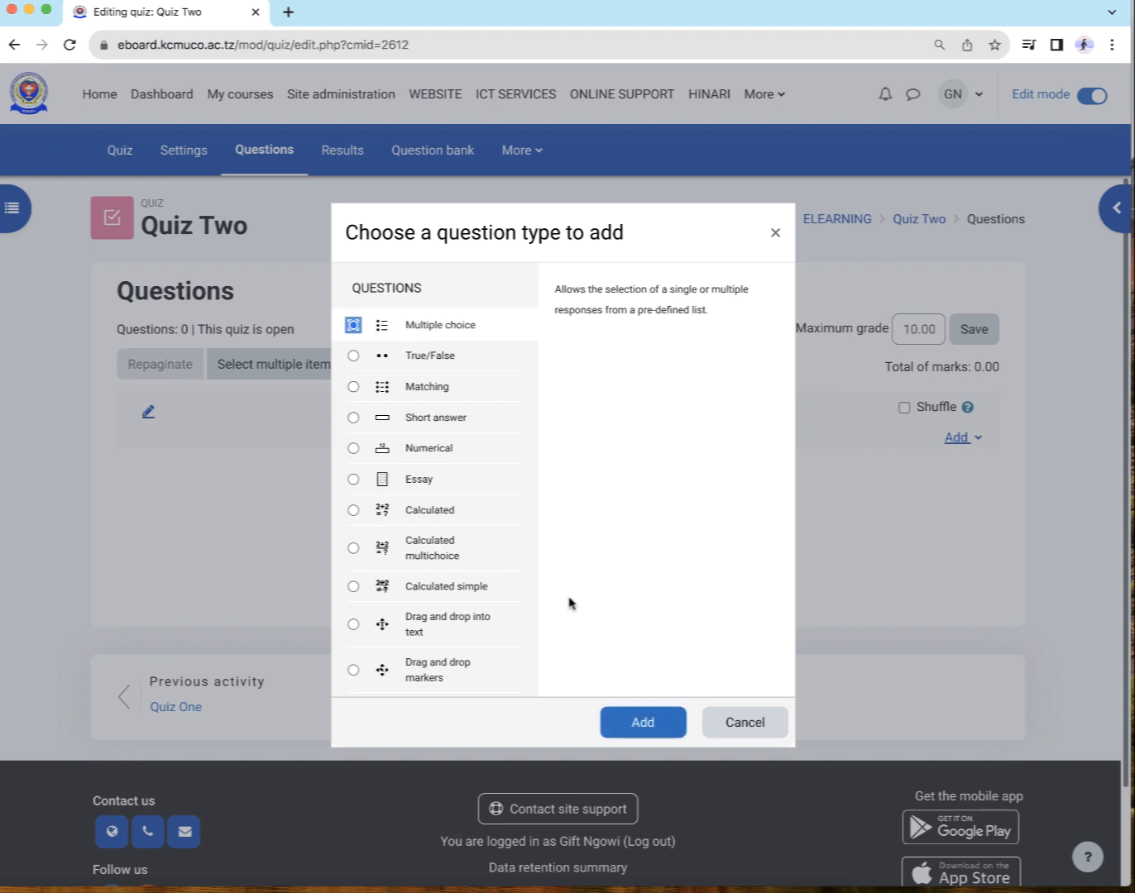
key(Down)
key(Down)
key(Down)
key(Down)
key(Down)
key(Down)
key(Down)
key(Down)
key(Down)
key(Down)
key(Down)
key(Down)
key(Down)
key(Down)
key(Down)
key(Down)
key(Down)
key(Down)
key(Down)
key(Down)
key(Down)
key(Down)
key(Down)
key(Down)
key(Down)
key(Down)
key(Down)
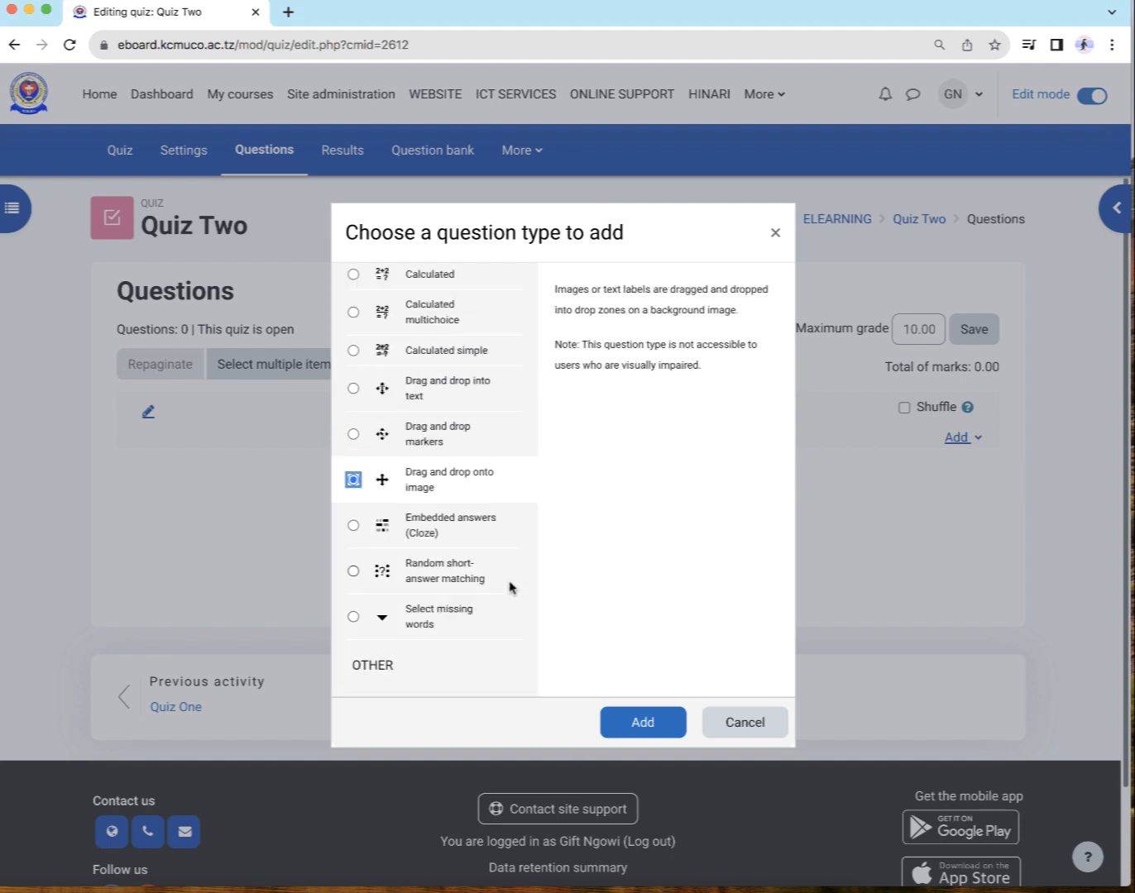
key(Up)
key(Up)
key(Up)
key(Up)
key(Up)
key(Up)
key(Up)
click(353, 479)
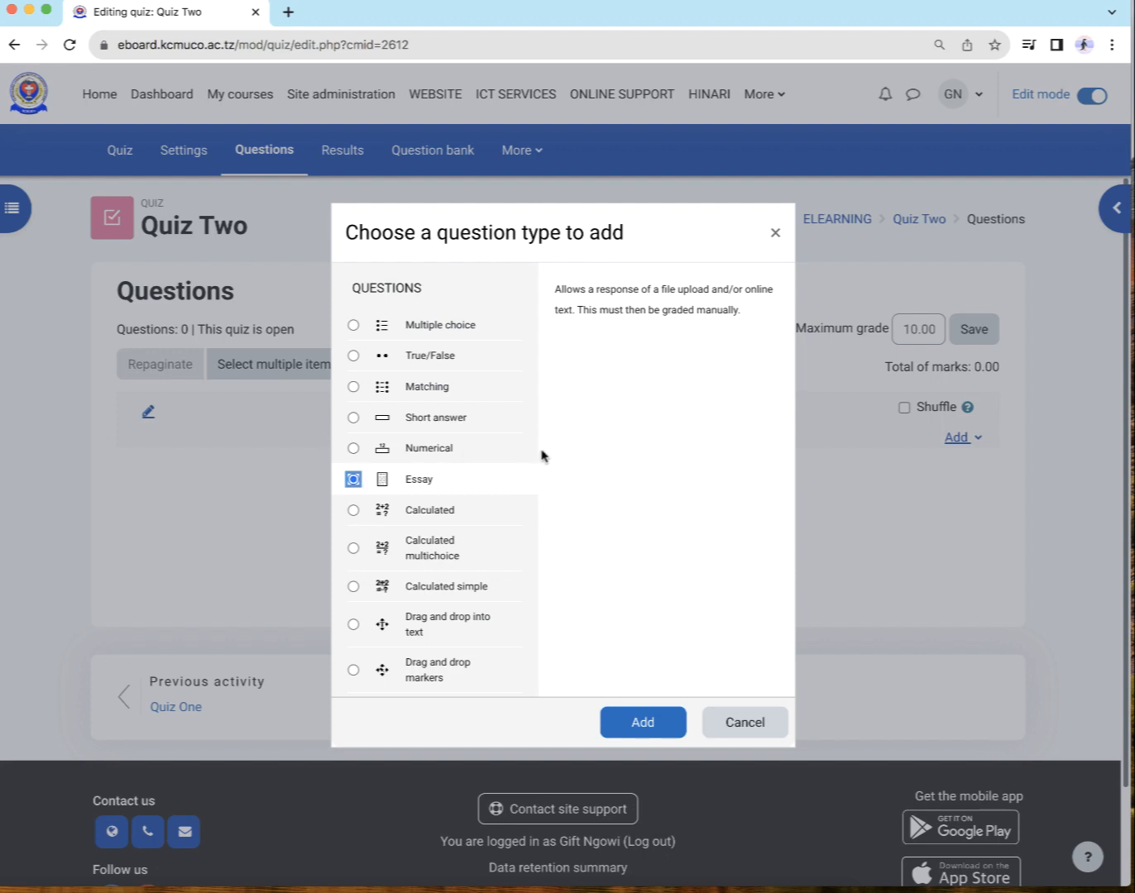
key(Down)
key(Down)
key(Down)
key(Down)
key(Down)
key(Down)
key(Down)
key(Down)
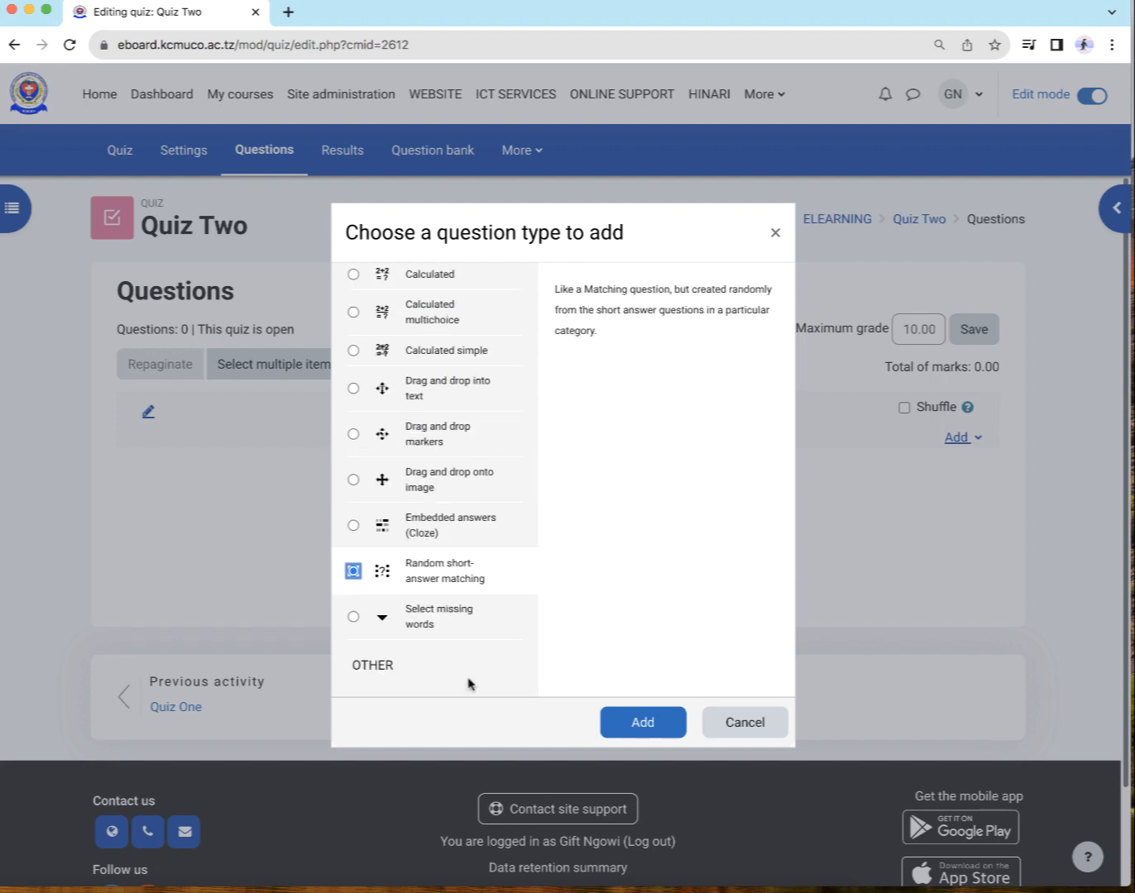
key(Down)
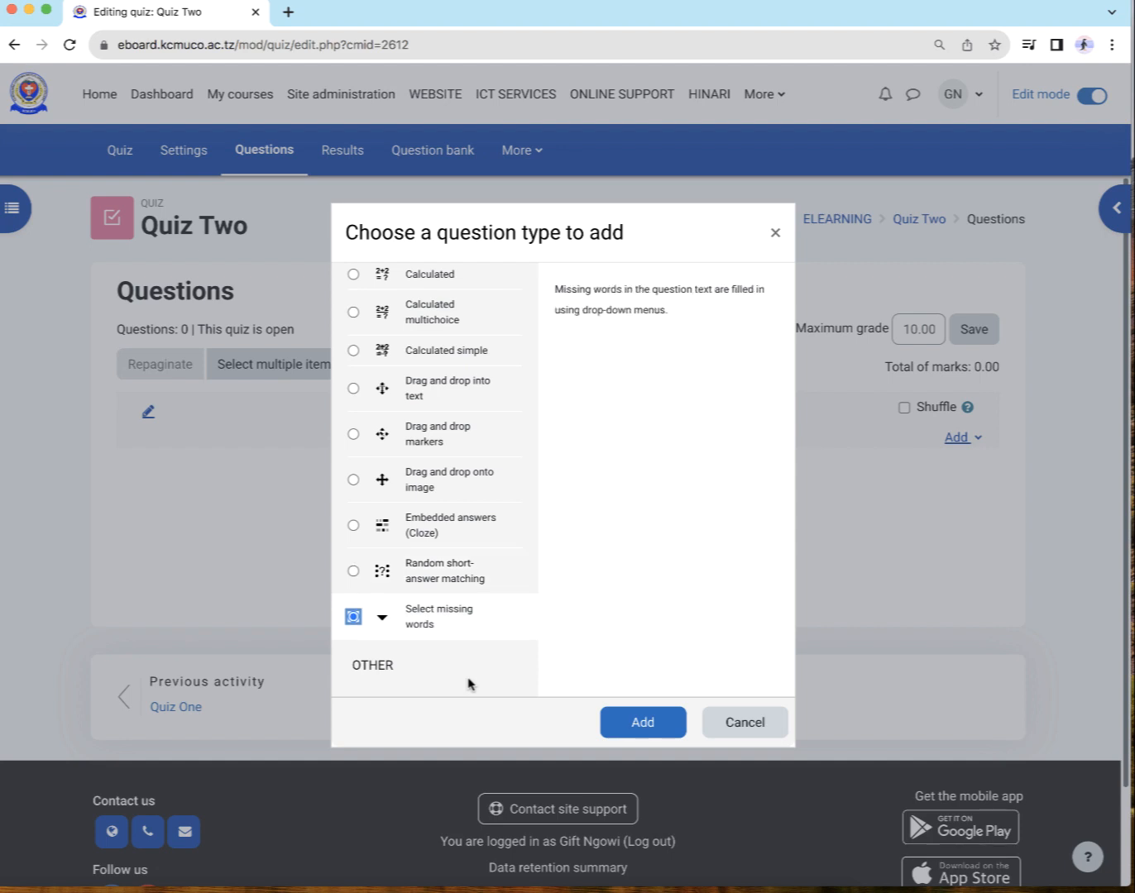
key(Down)
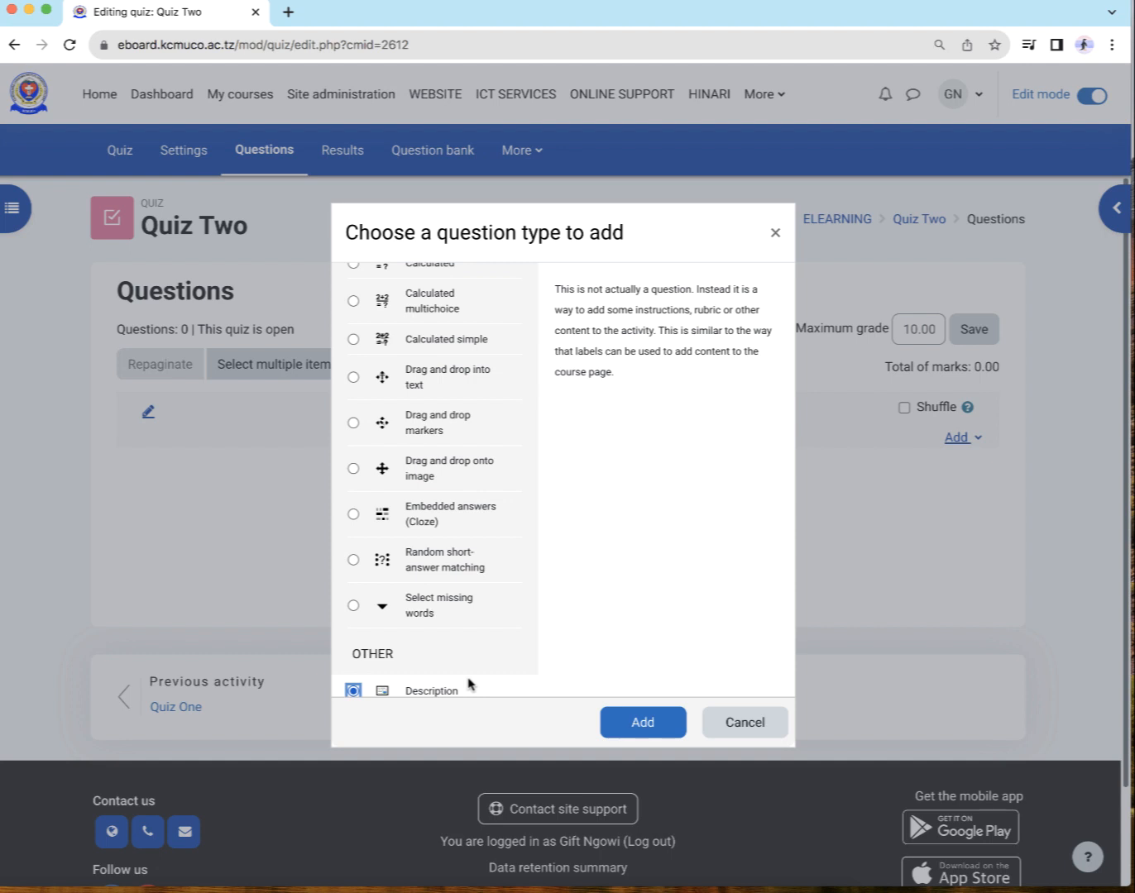
click(461, 689)
key(Down)
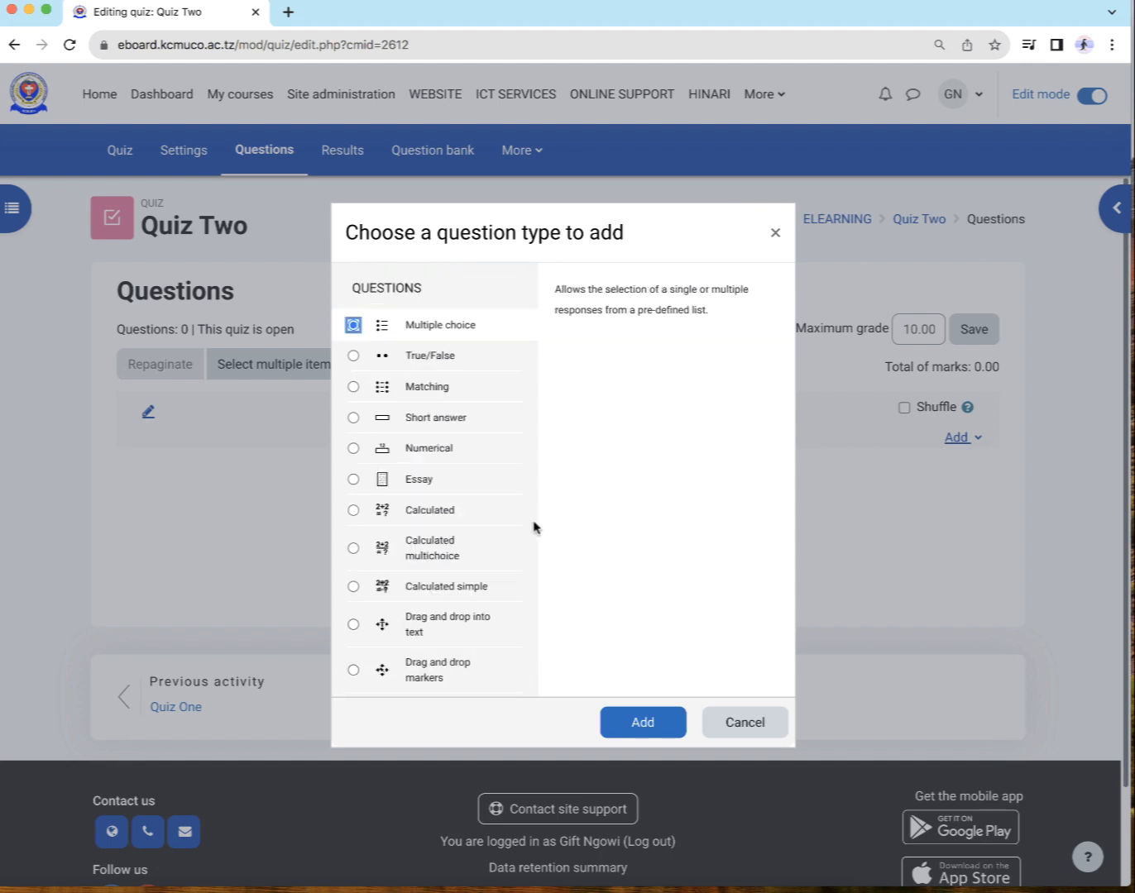
- Add a Multiple choice question named "Where is RAM located" with the question text "in a computer system"
click(644, 724)
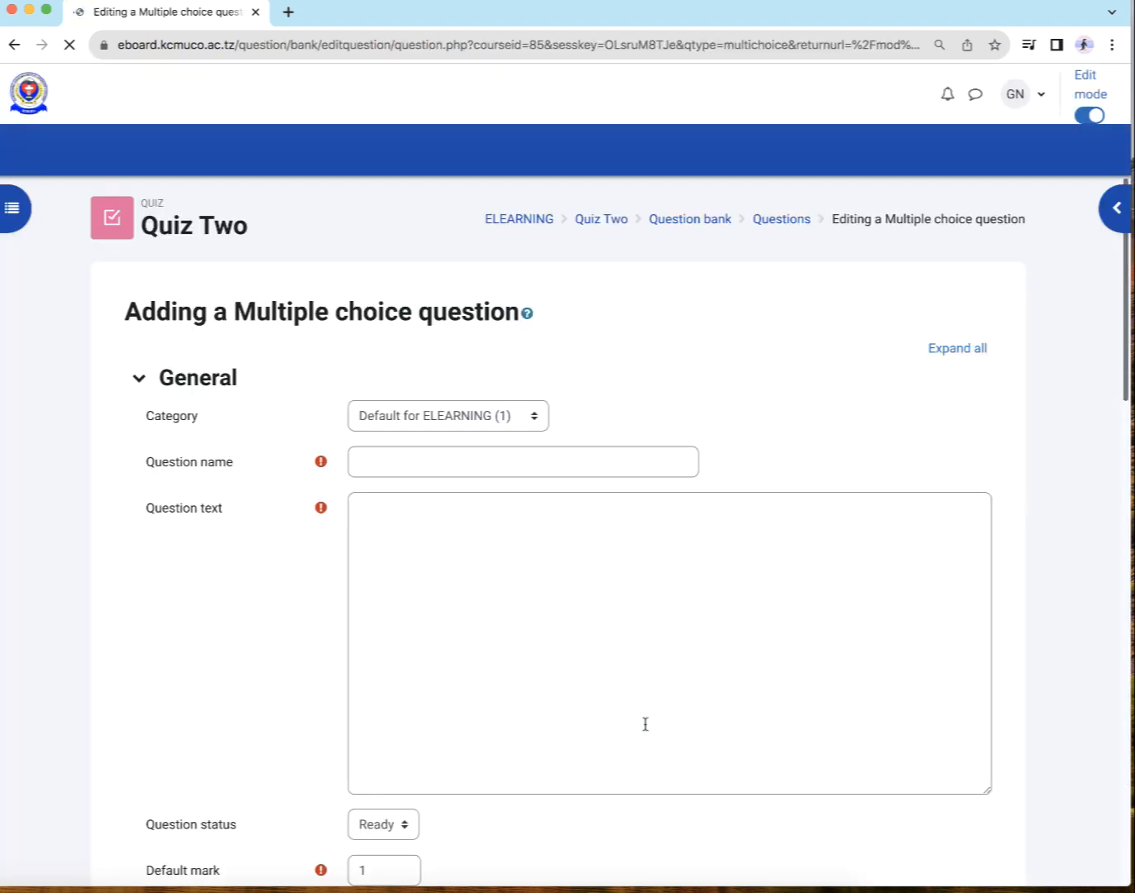
click(462, 463)
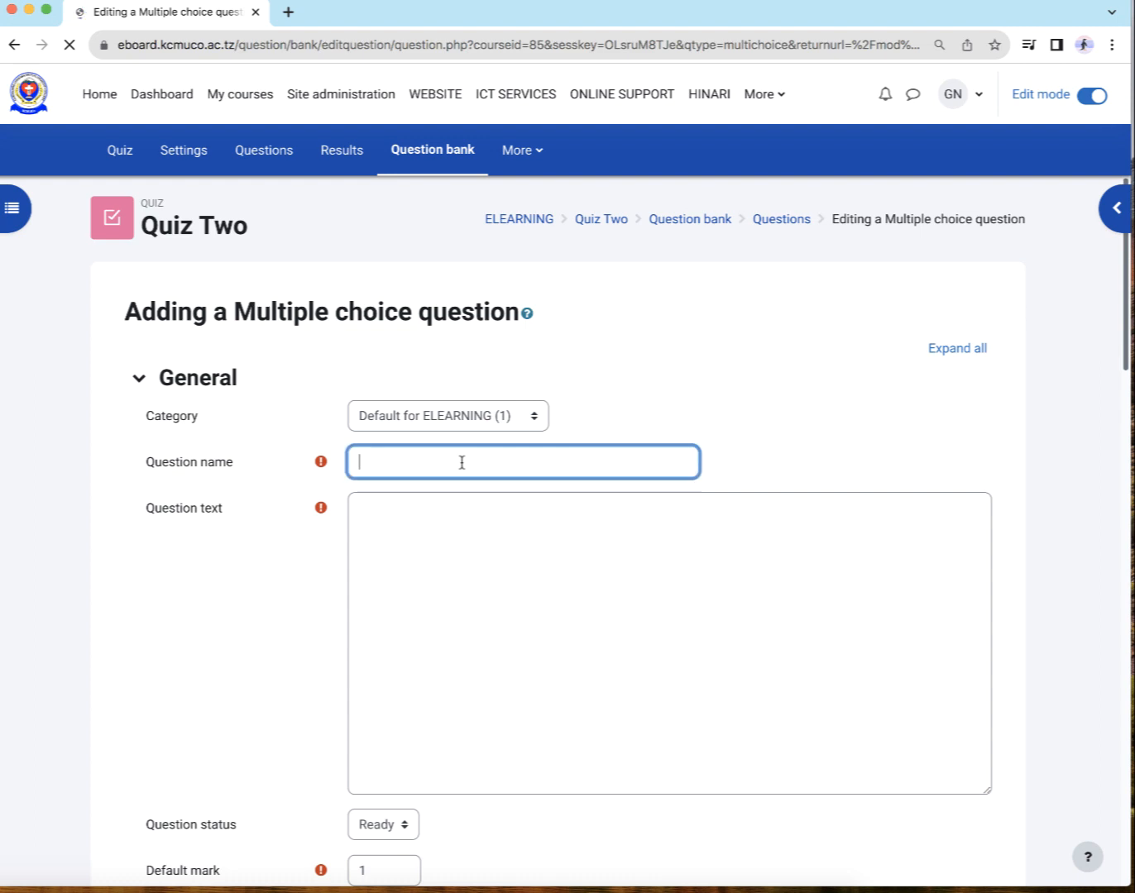
text(Where is RAM)
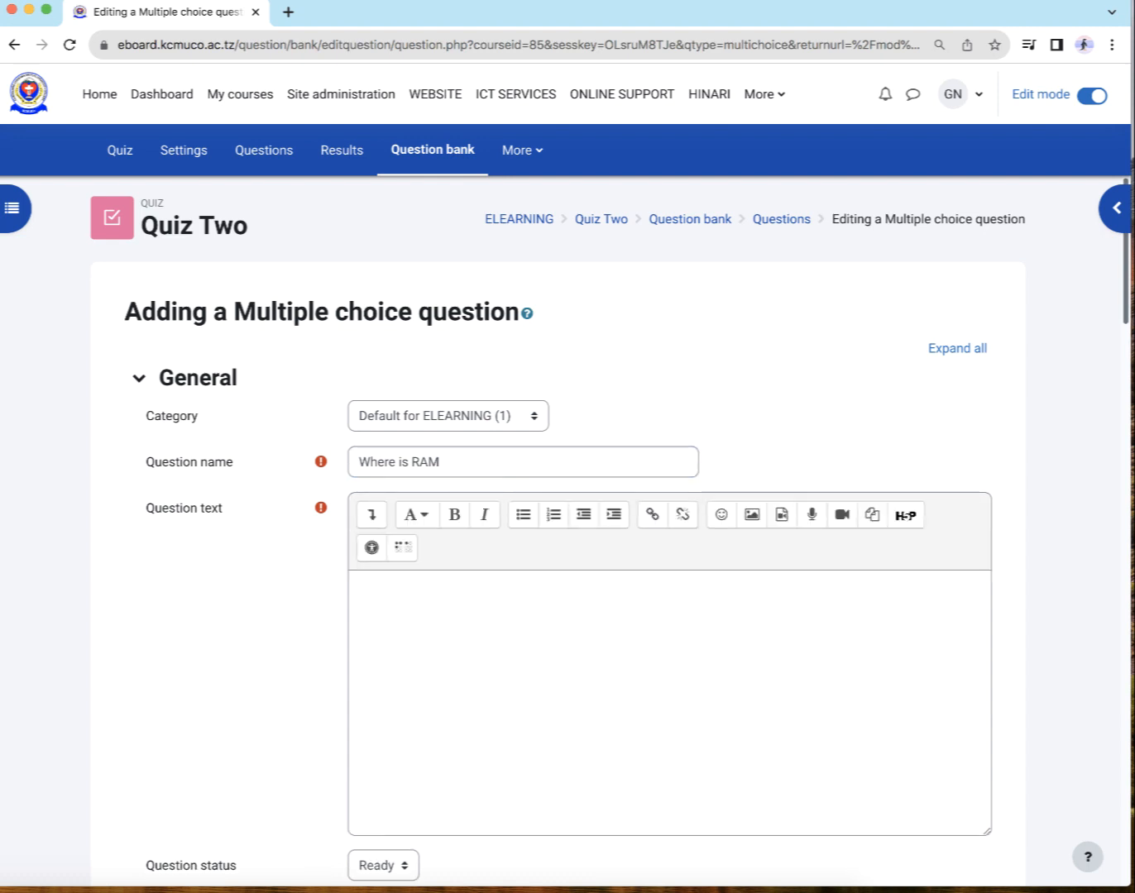
click(503, 476)
text(l)
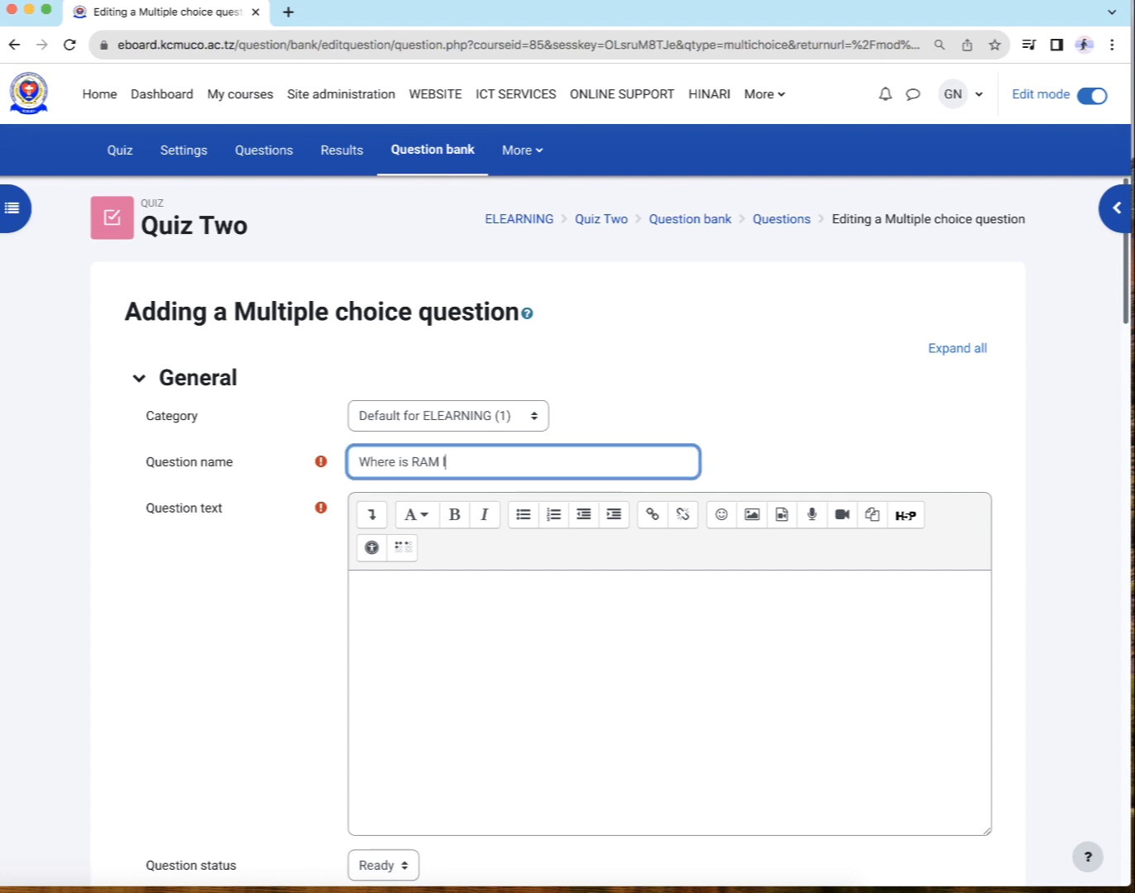
text(oacted)
click(456, 604)
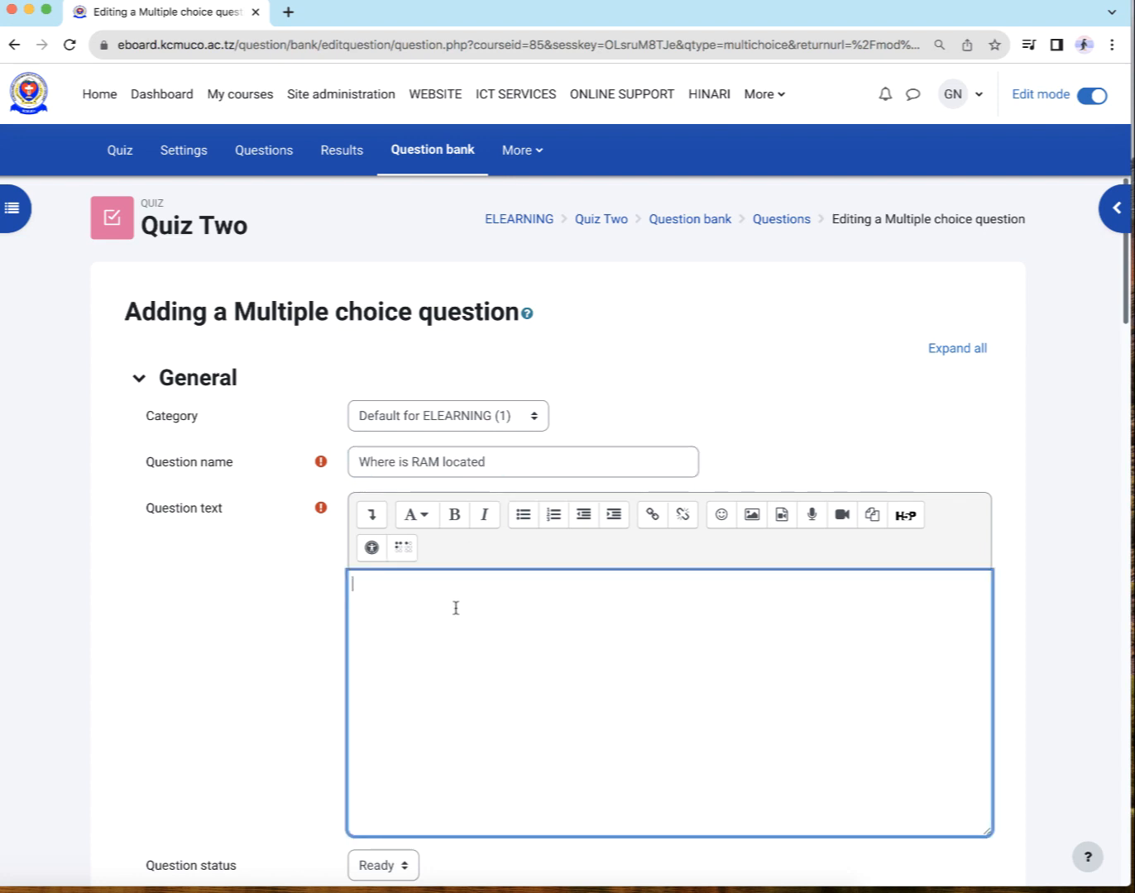
text(in a computer system)
- Enter "Top" as Choice 1 and keep its grade at None
drag(1126, 291, 1129, 418)
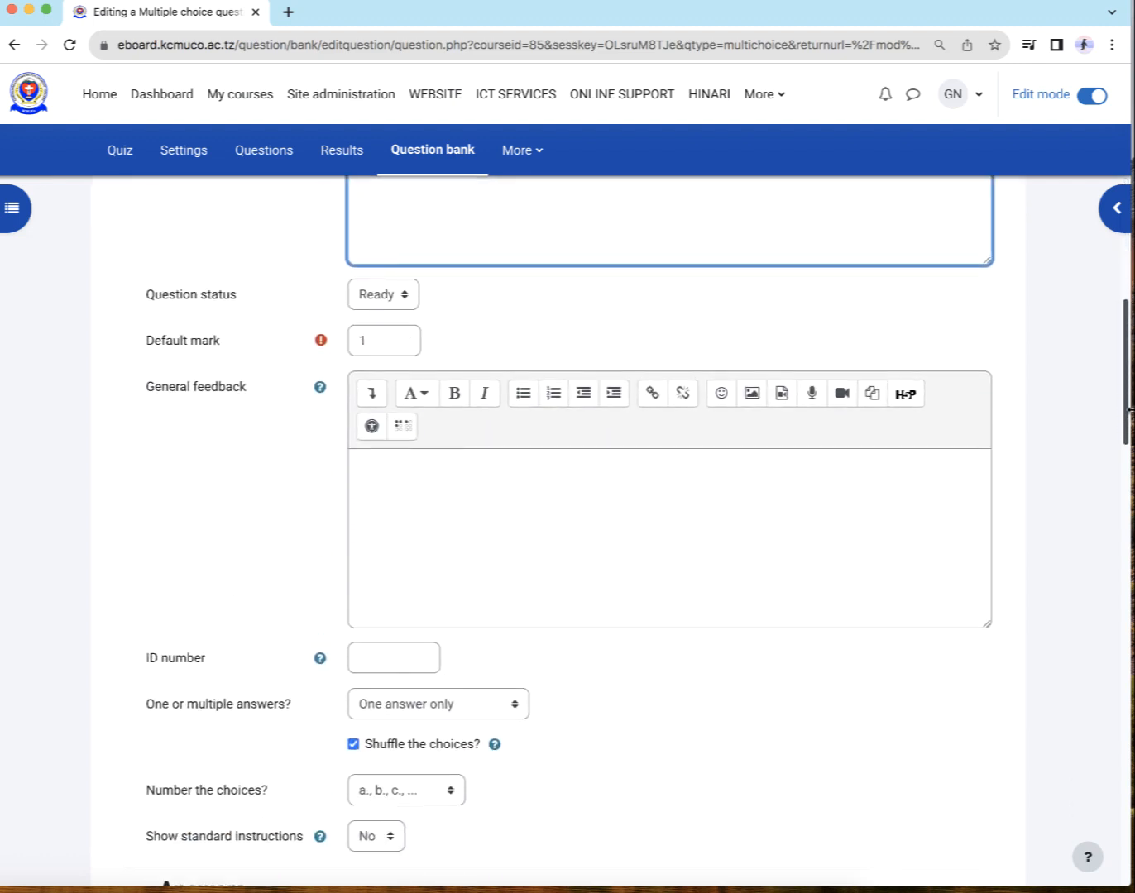
click(476, 573)
drag(1127, 374, 1116, 521)
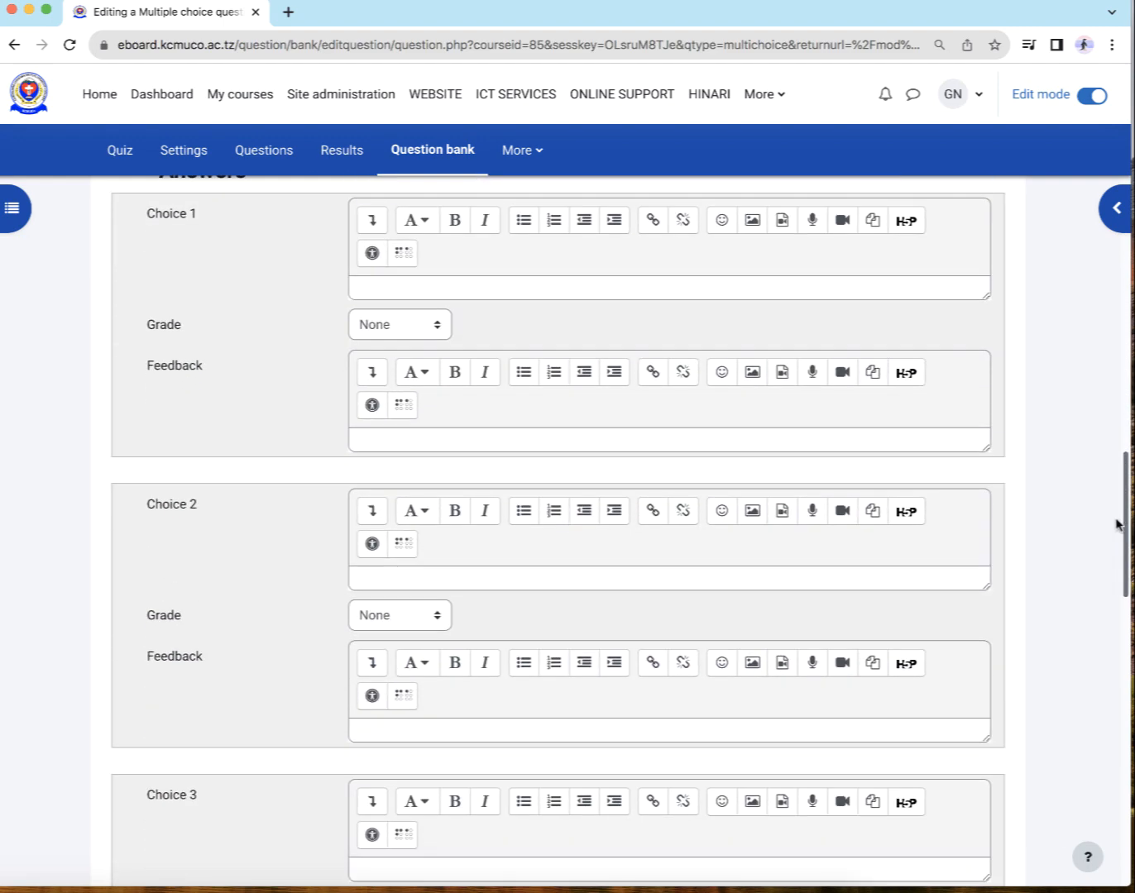
click(454, 286)
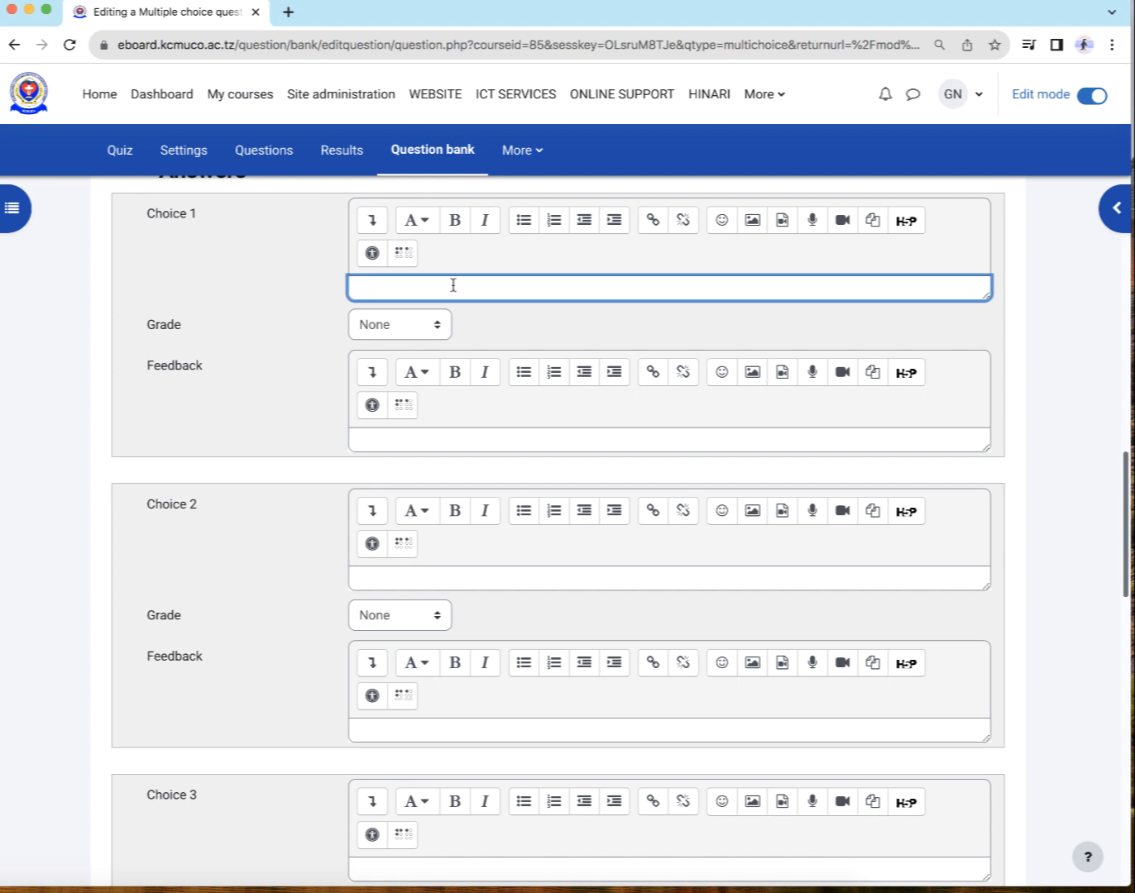
text(Top)
click(427, 334)
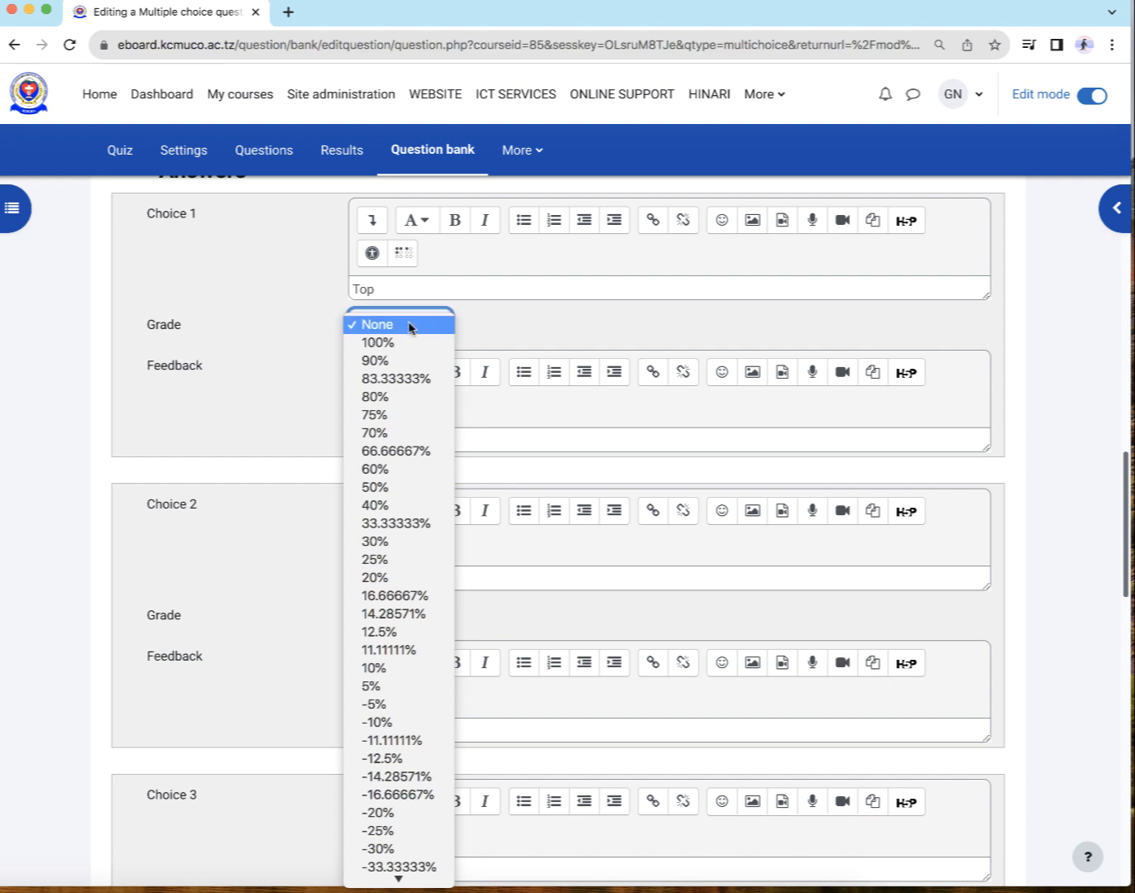
click(405, 326)
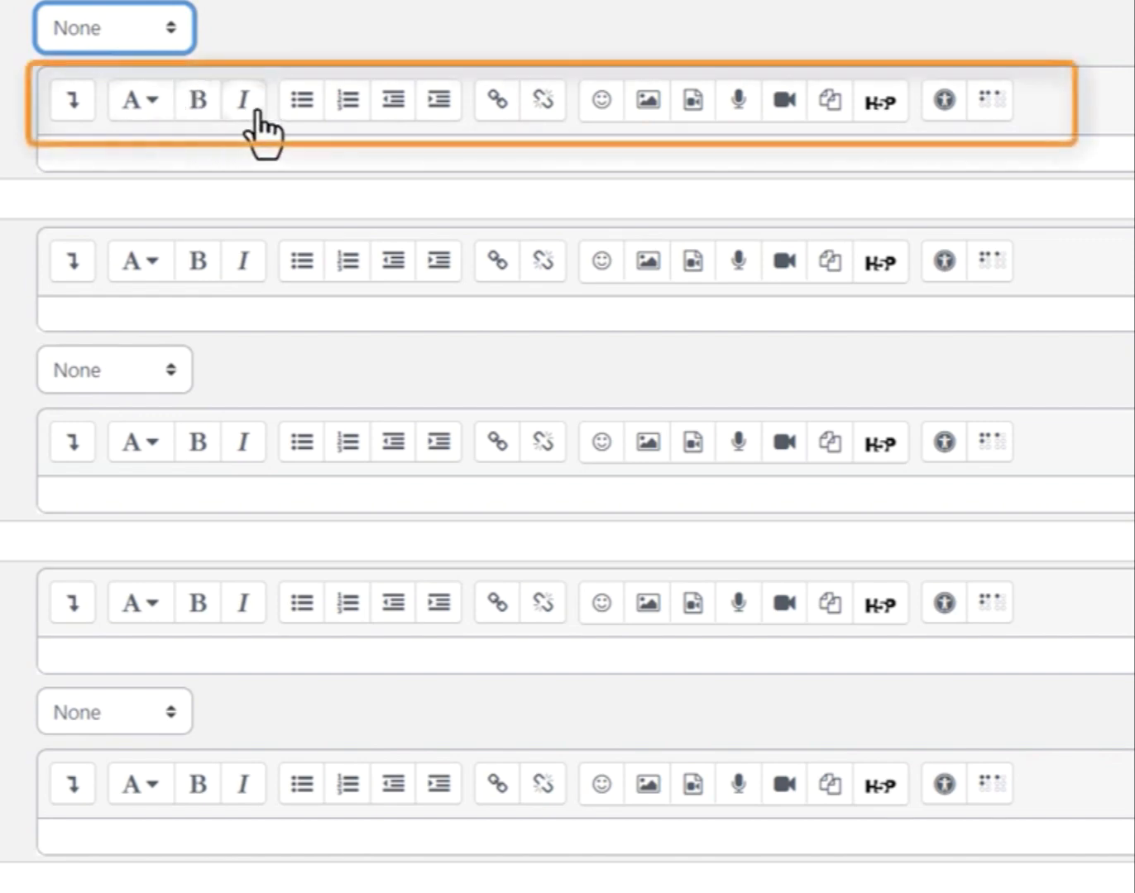
- Enter "Internal" as Choice 2 with a grade of 100% and save the question to the quiz
text(Internal)
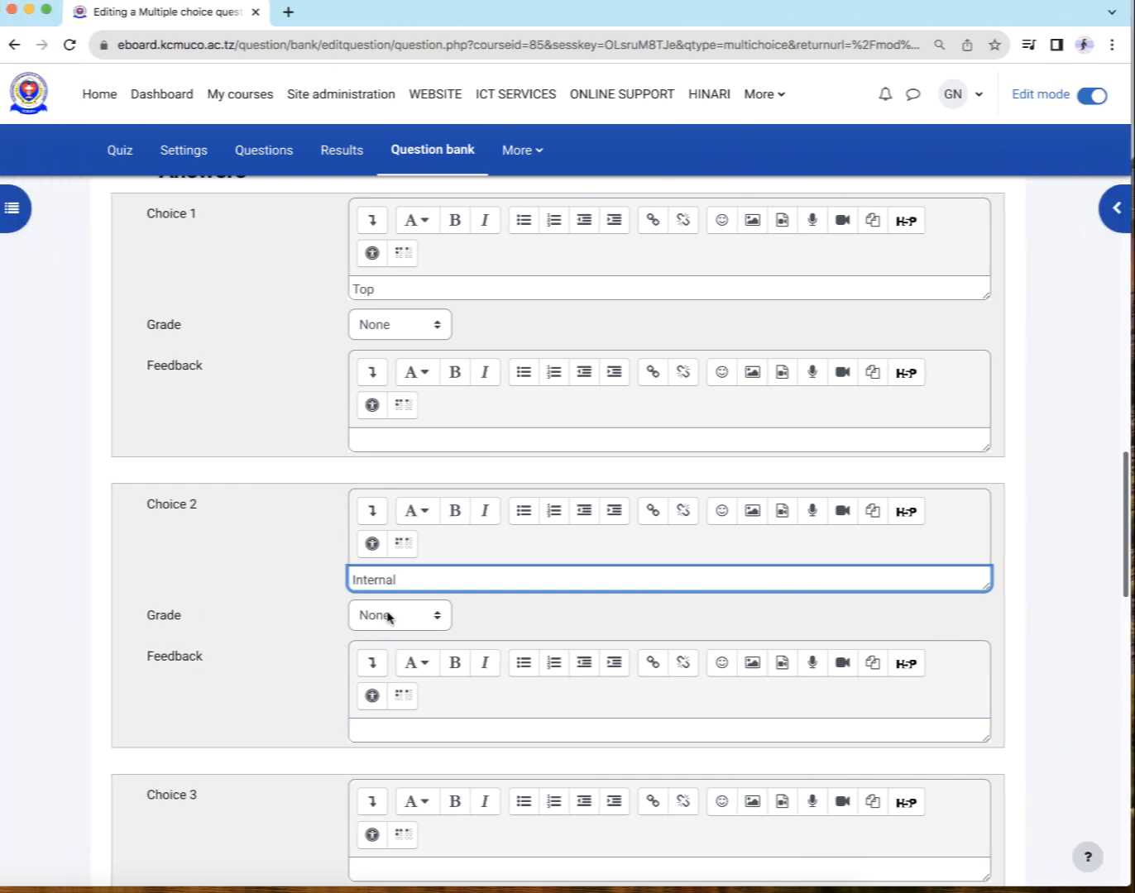
click(422, 624)
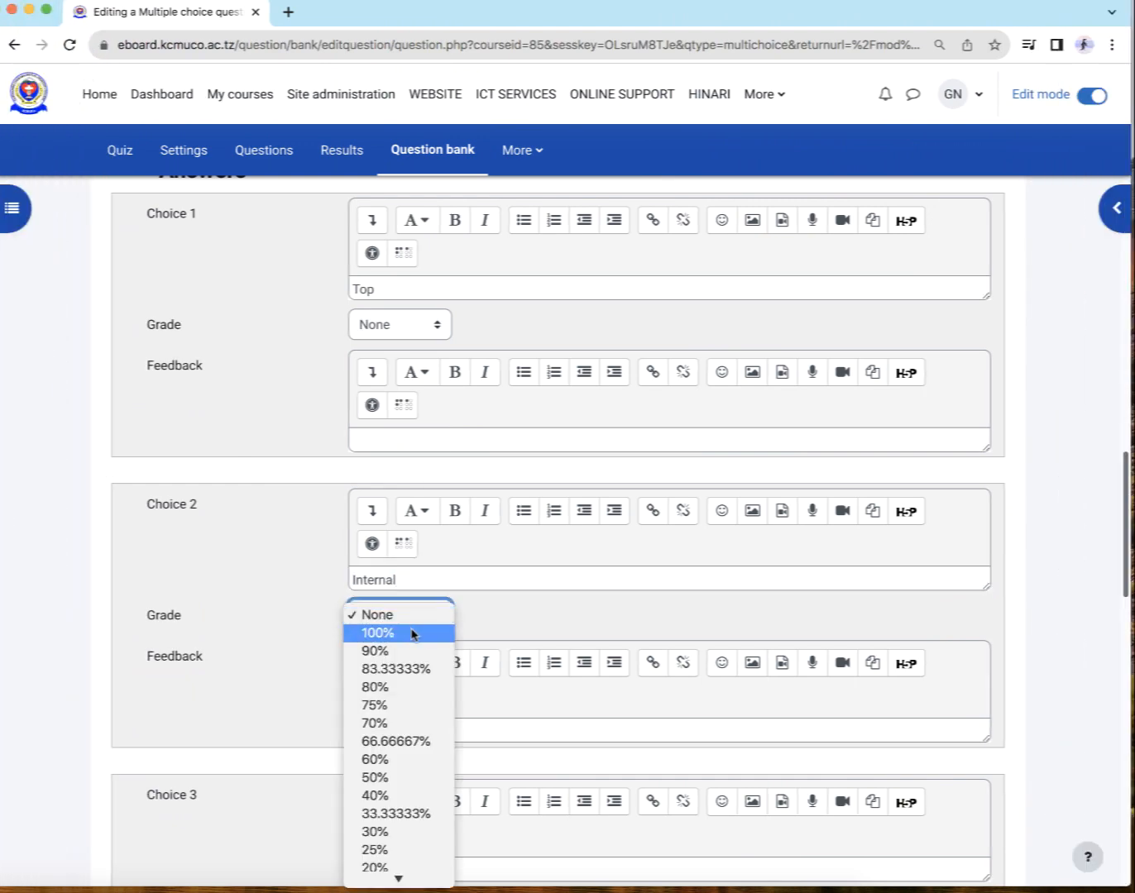
click(409, 631)
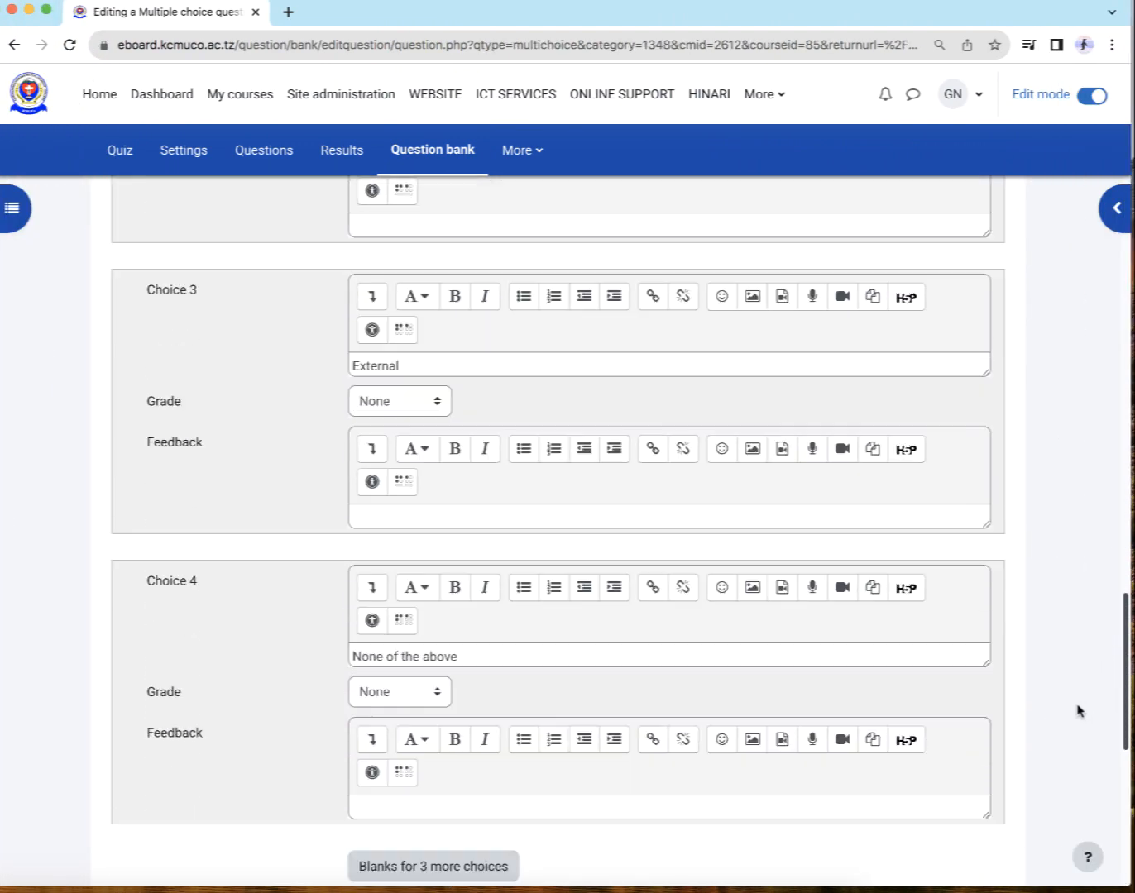
scroll(745, 699, down, 5)
click(412, 677)
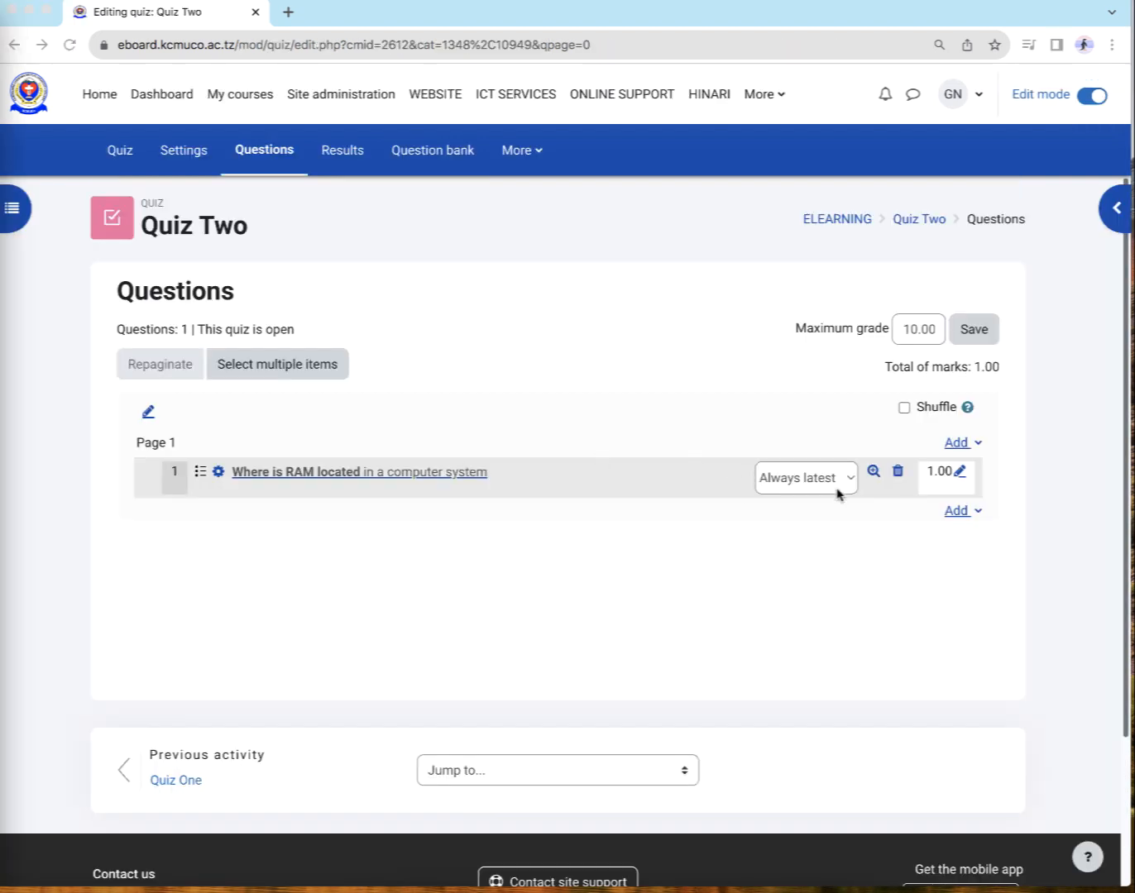
- Preview the question on where RAM is located from the quiz's question list
click(873, 471)
click(827, 501)
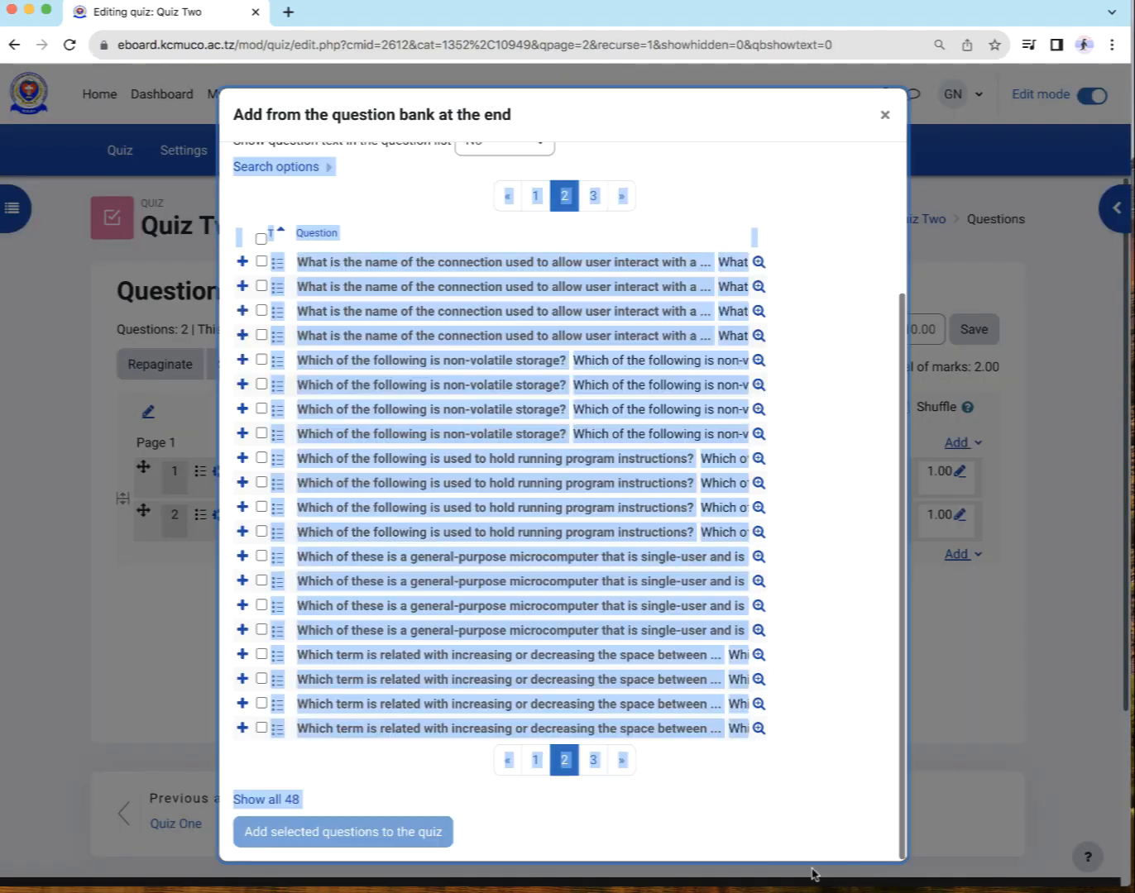
- Add the selected question bank questions to the quiz and move the "increasing or decreasing the space" question to page 2 as question 4
click(339, 834)
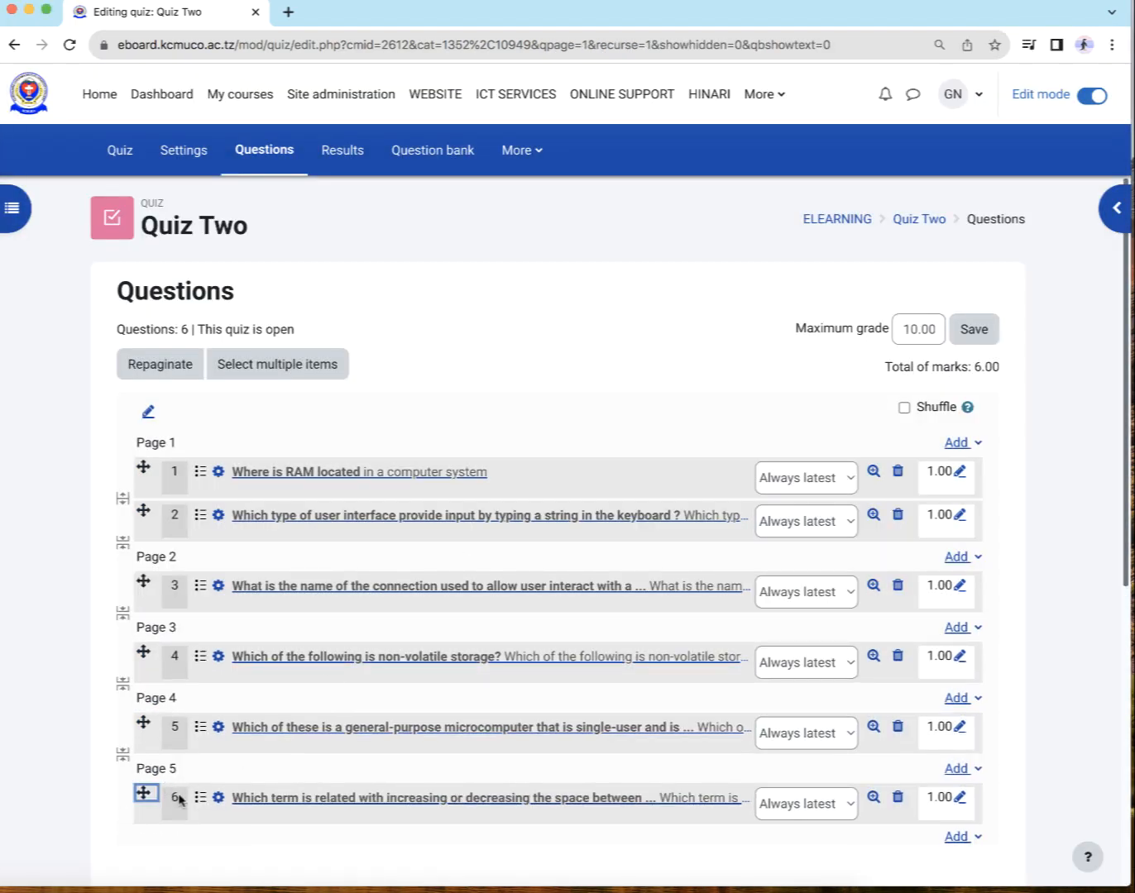
drag(147, 795, 150, 639)
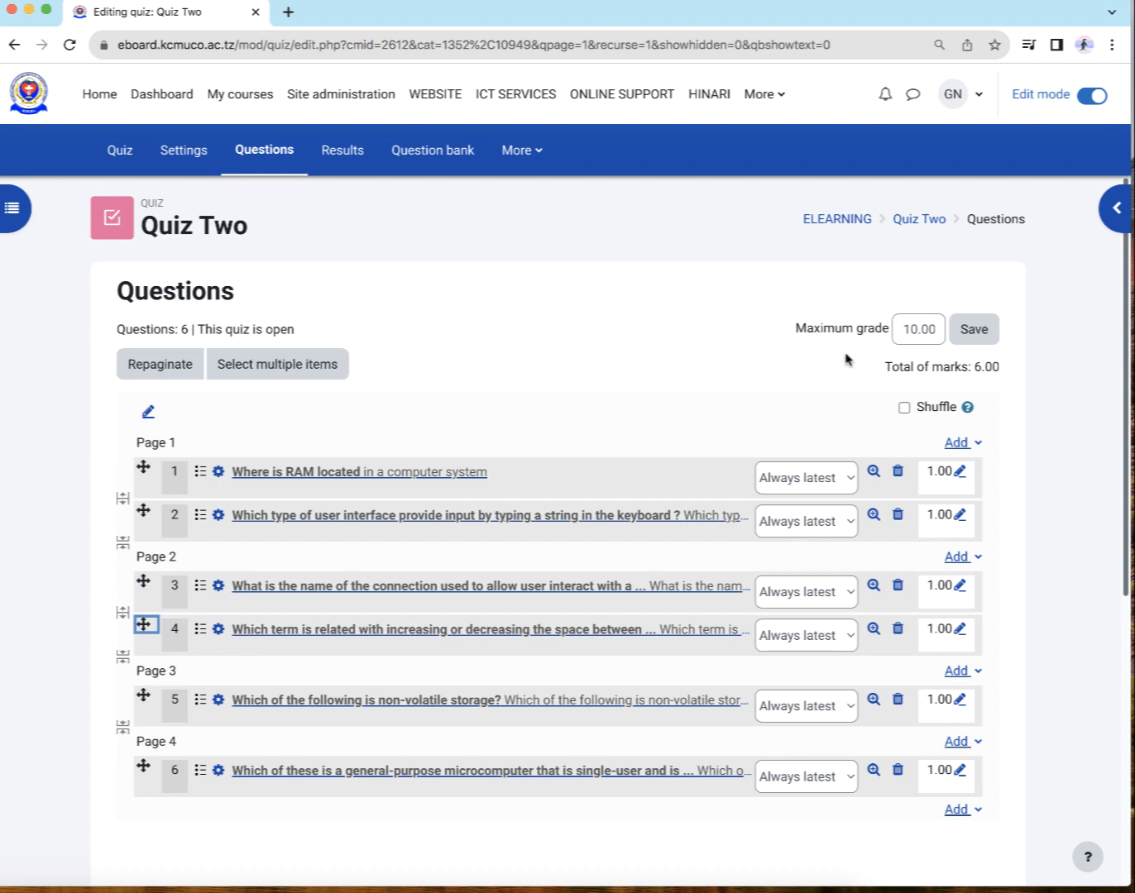